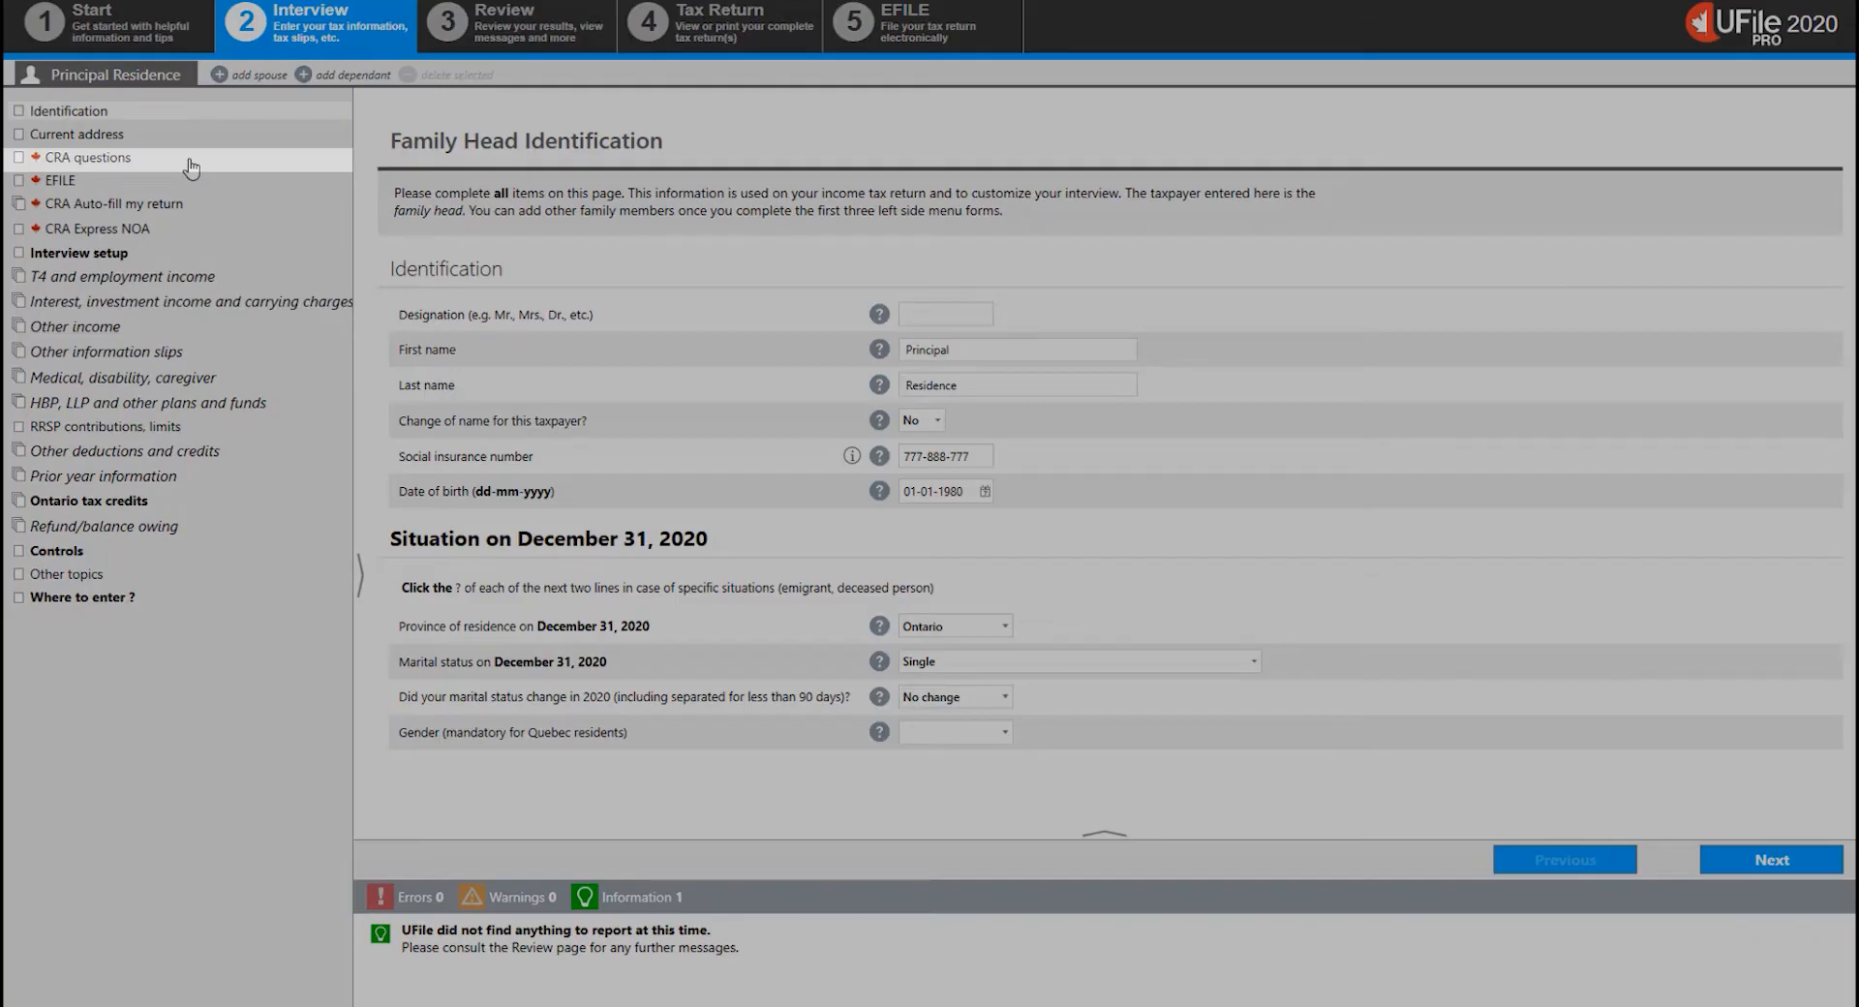
In the CRA questions, answer Yes to having sold a principal residence in 2020 and continue to the following page
{"action": "left_click", "coordinate": [191, 166]}
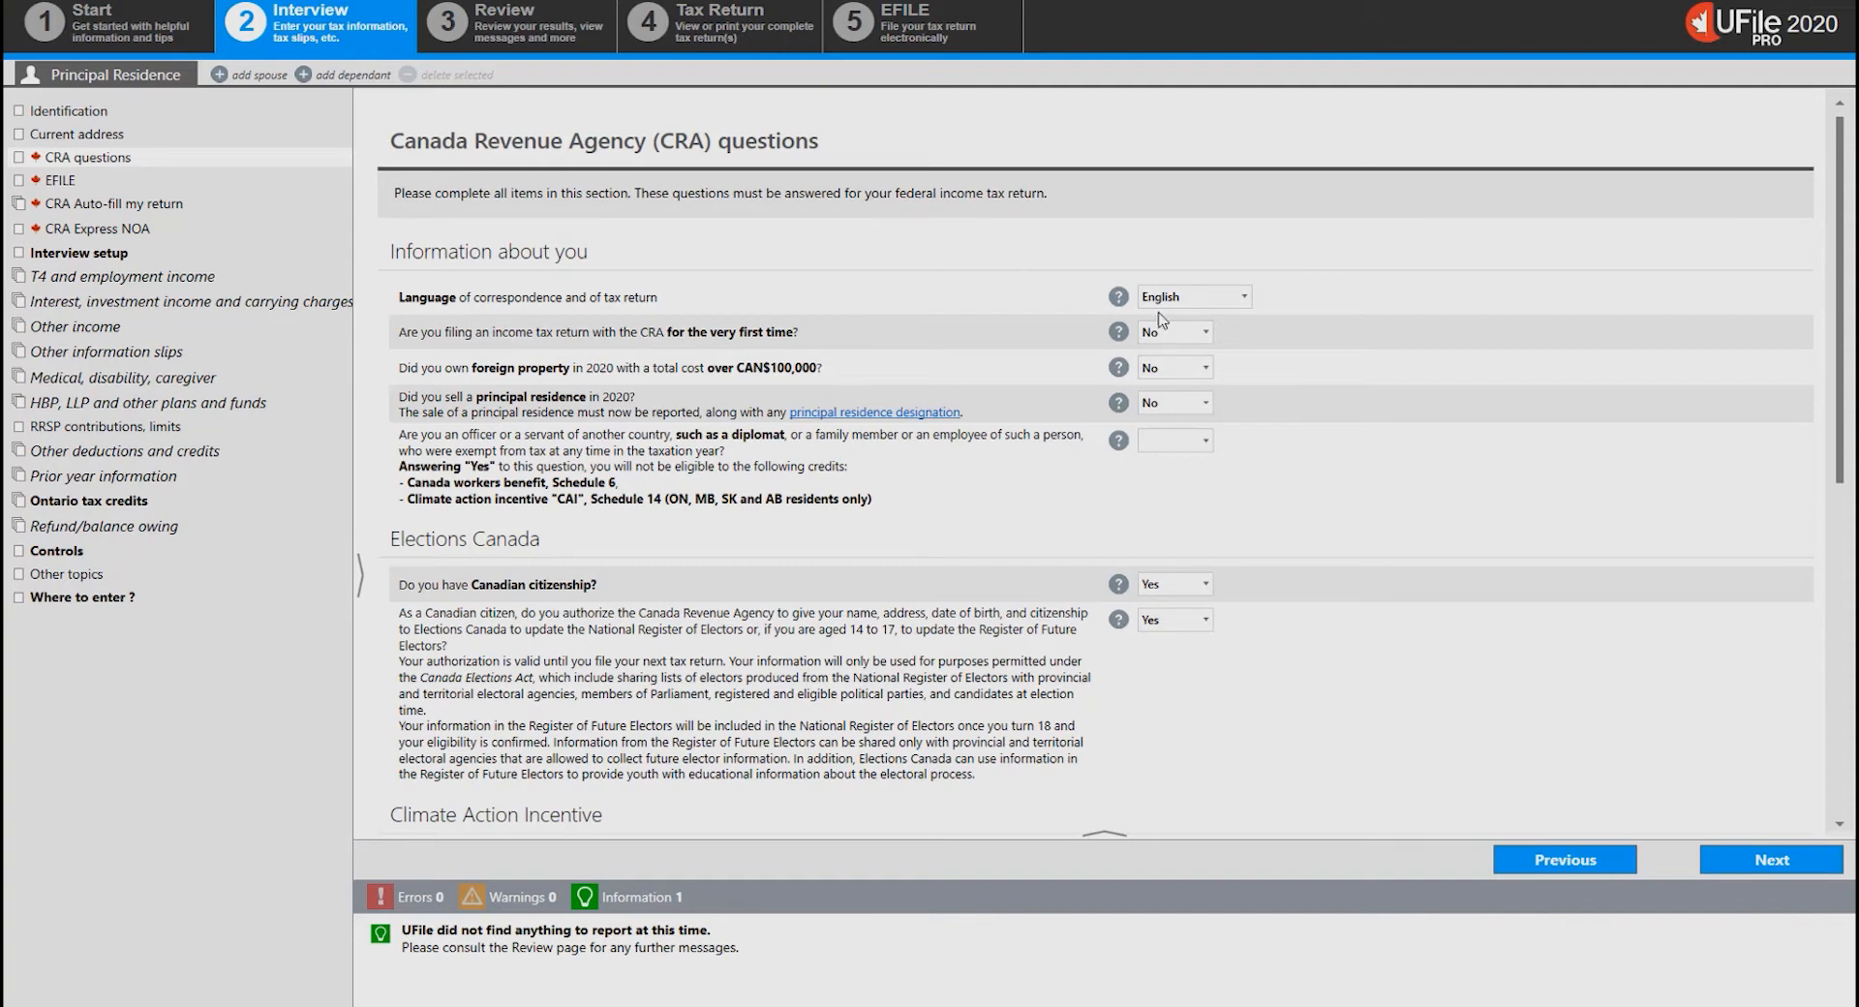
{"action": "left_click", "coordinate": [1207, 404]}
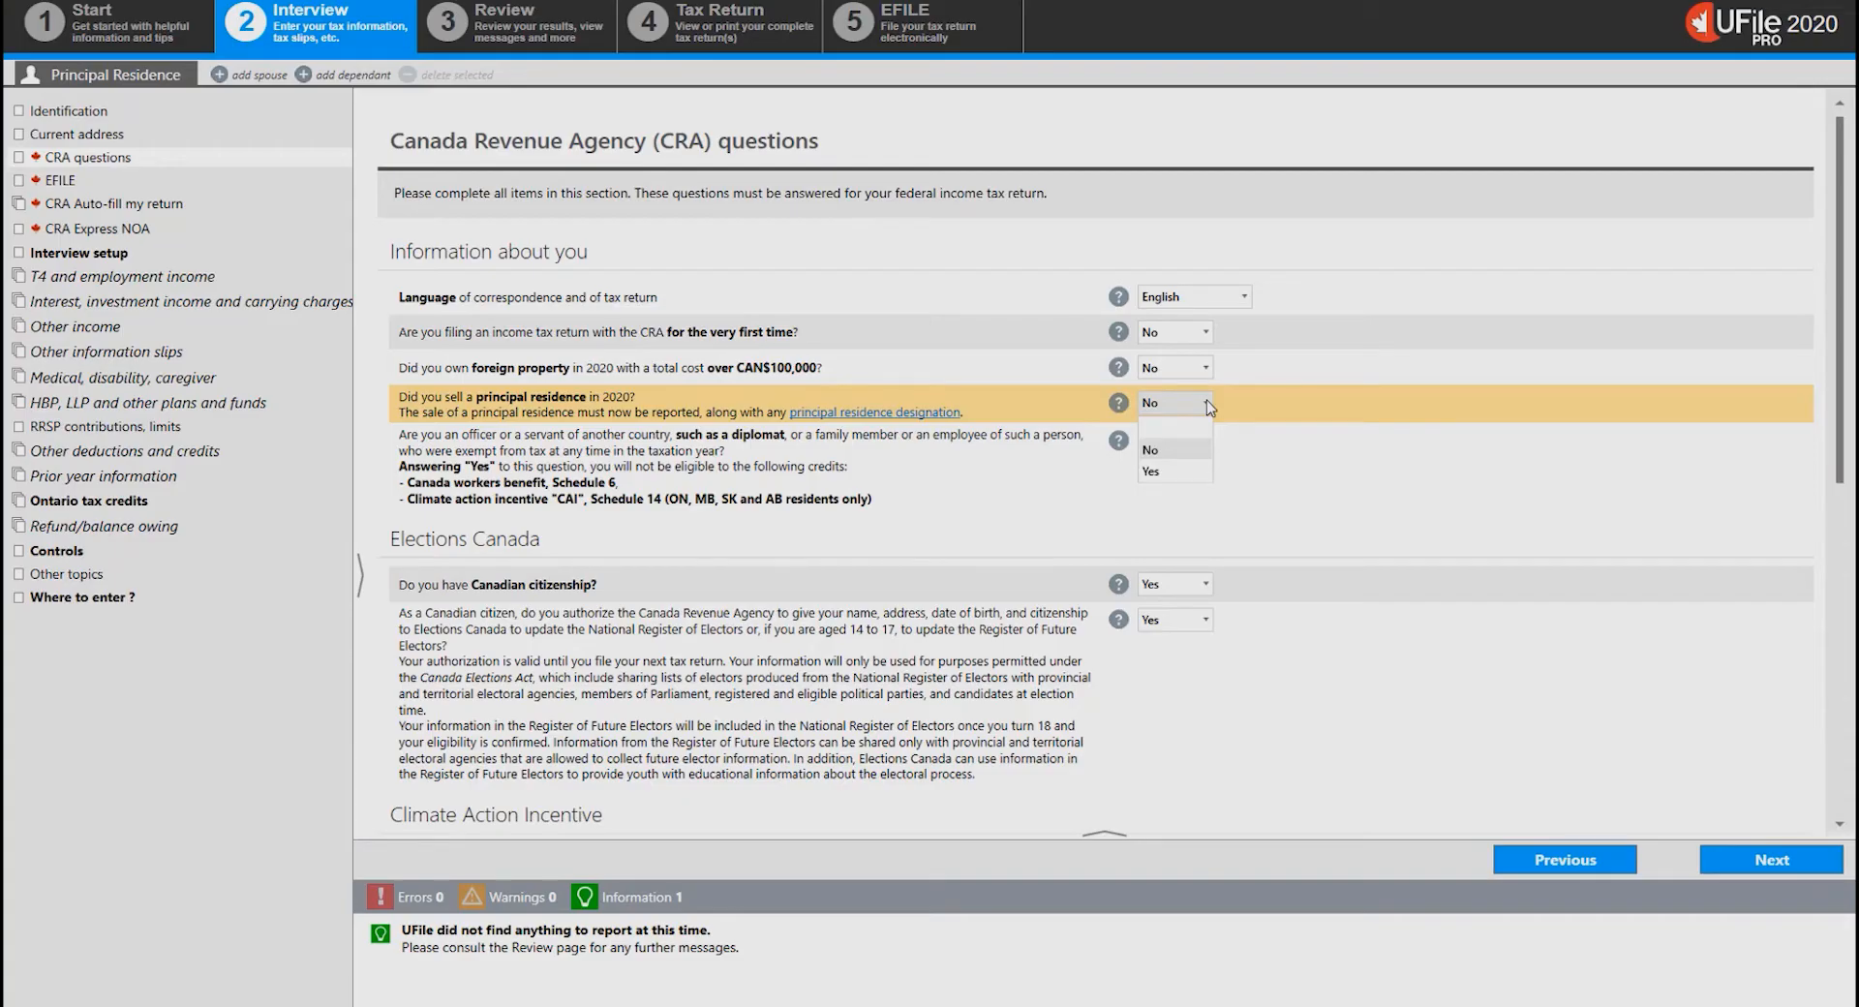
{"action": "left_click", "coordinate": [1201, 474]}
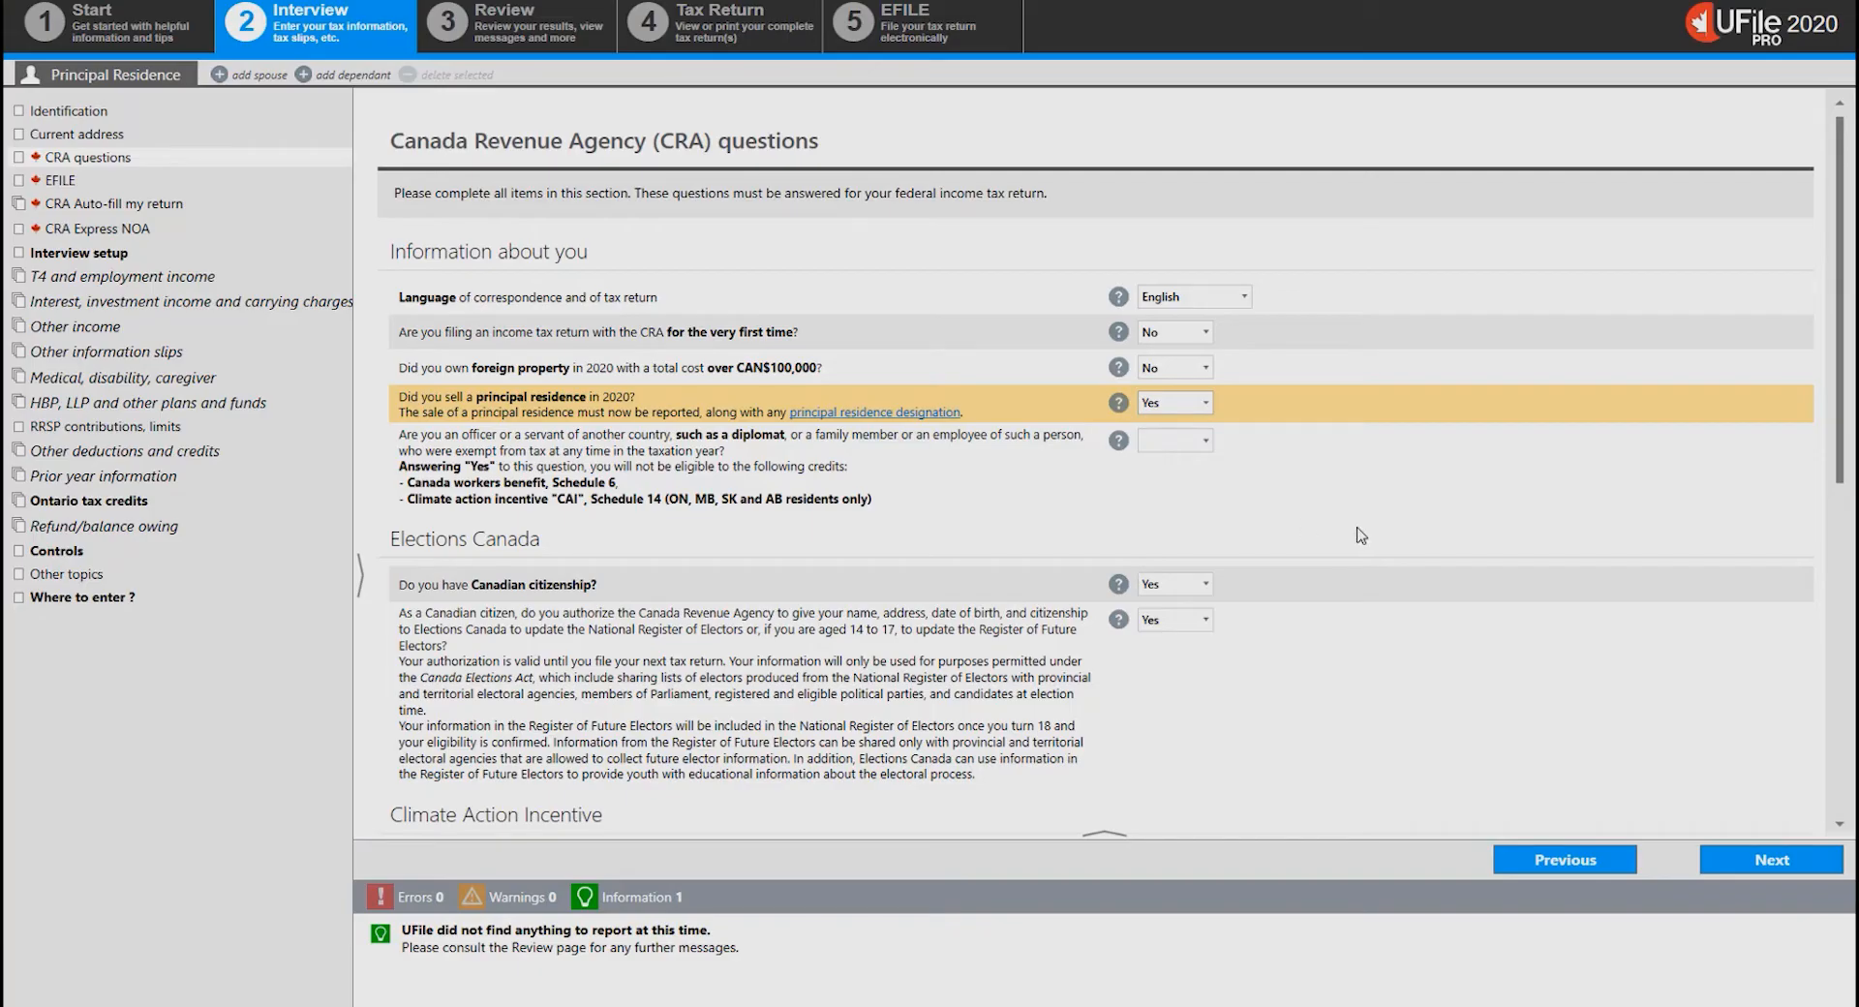
{"action": "left_click", "coordinate": [1772, 861]}
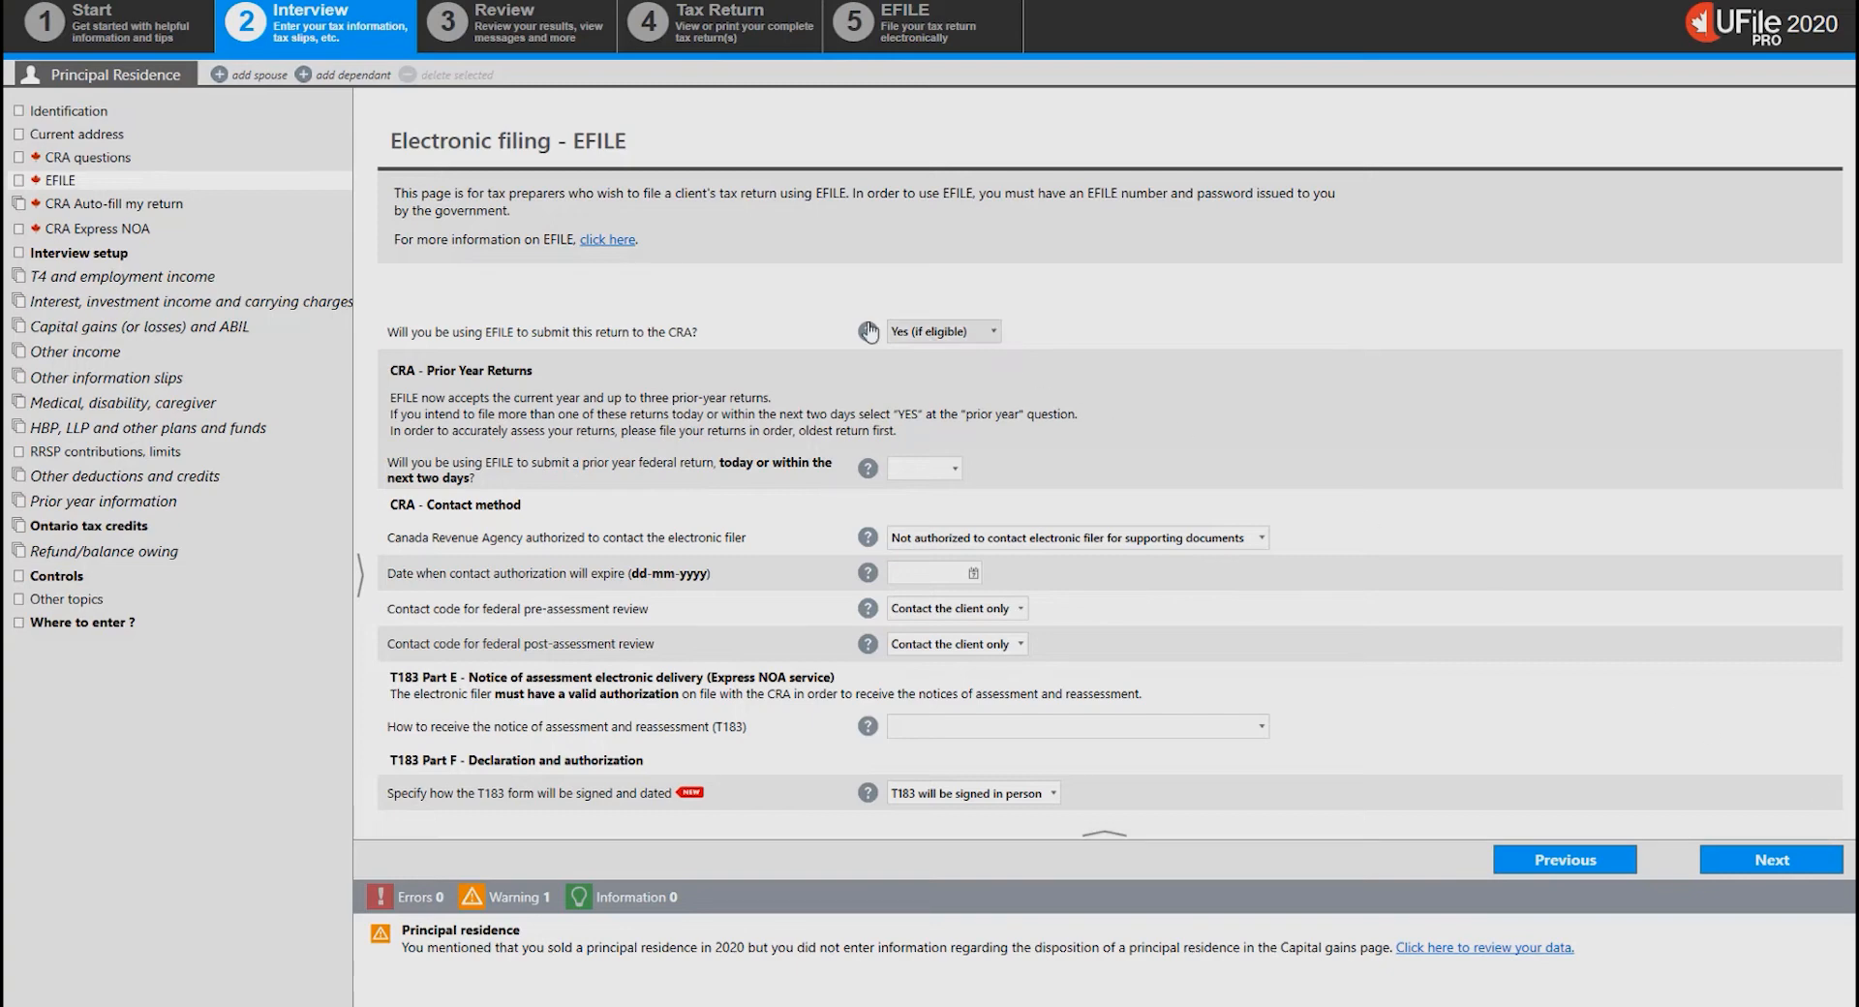
In the interview setup, include the capital gains (or losses) and capital gain history topic, and continue
{"action": "left_click", "coordinate": [291, 332]}
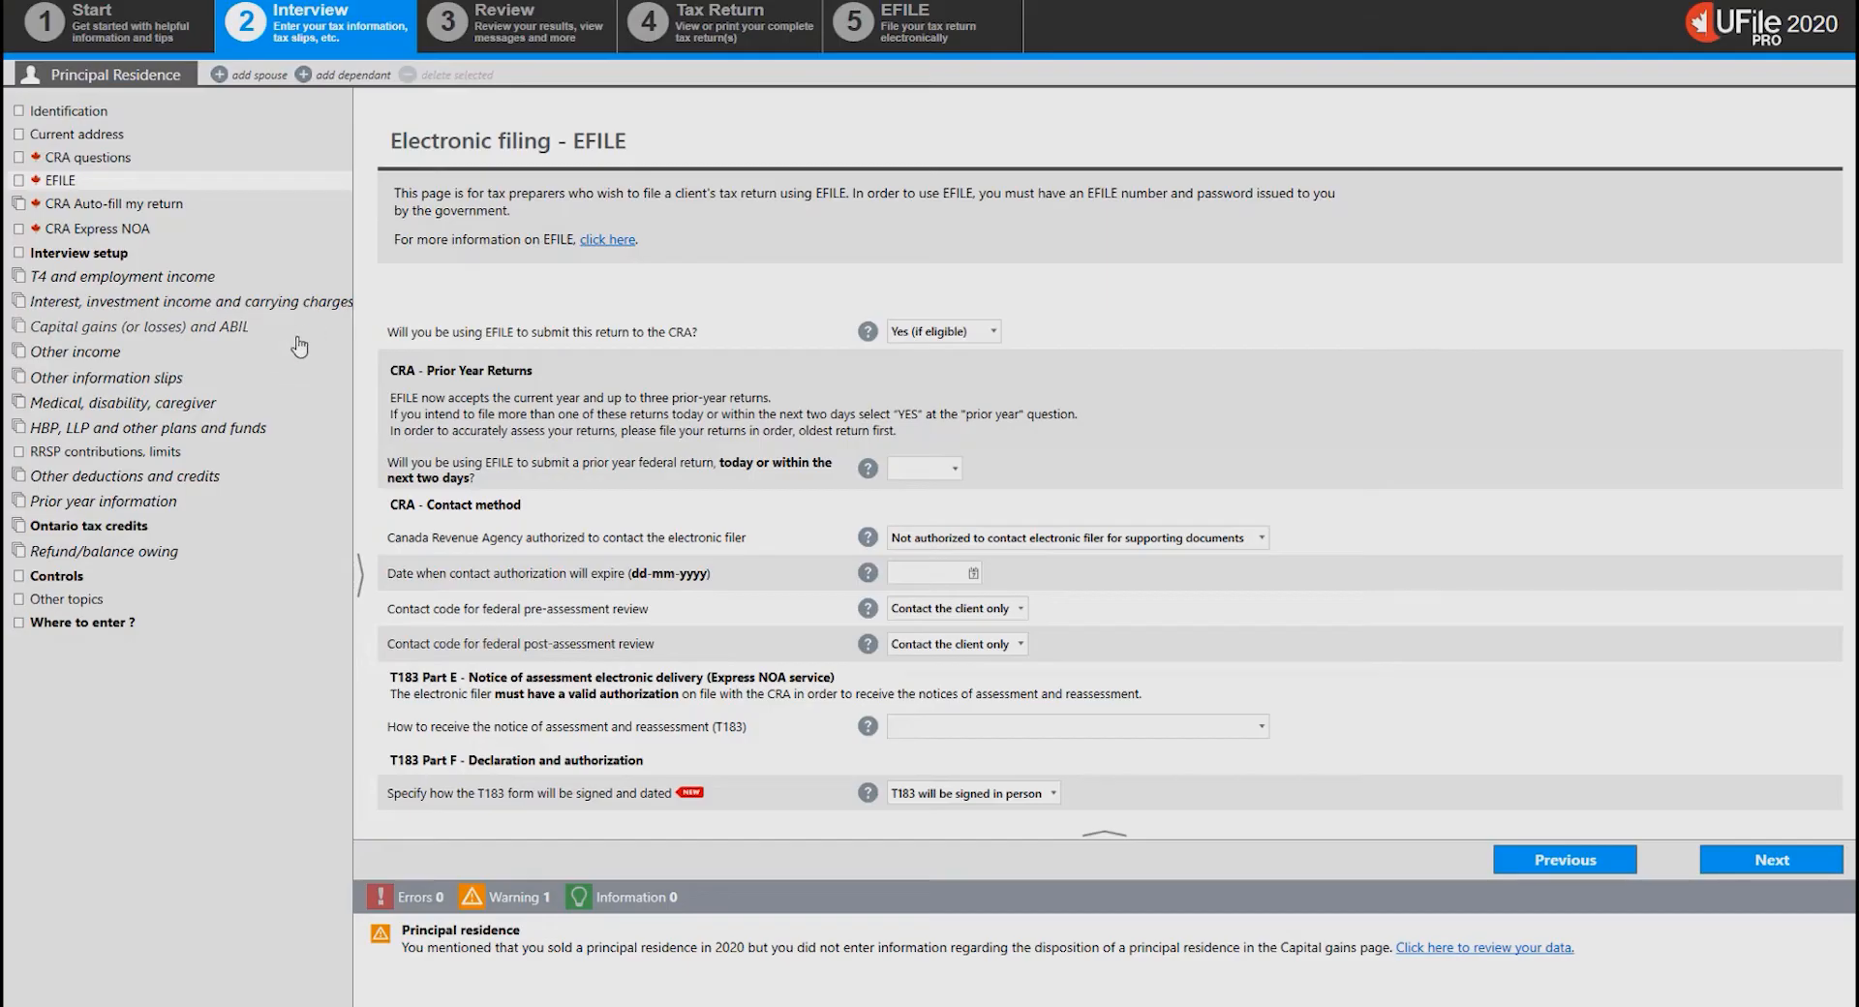
{"action": "left_click", "coordinate": [161, 254]}
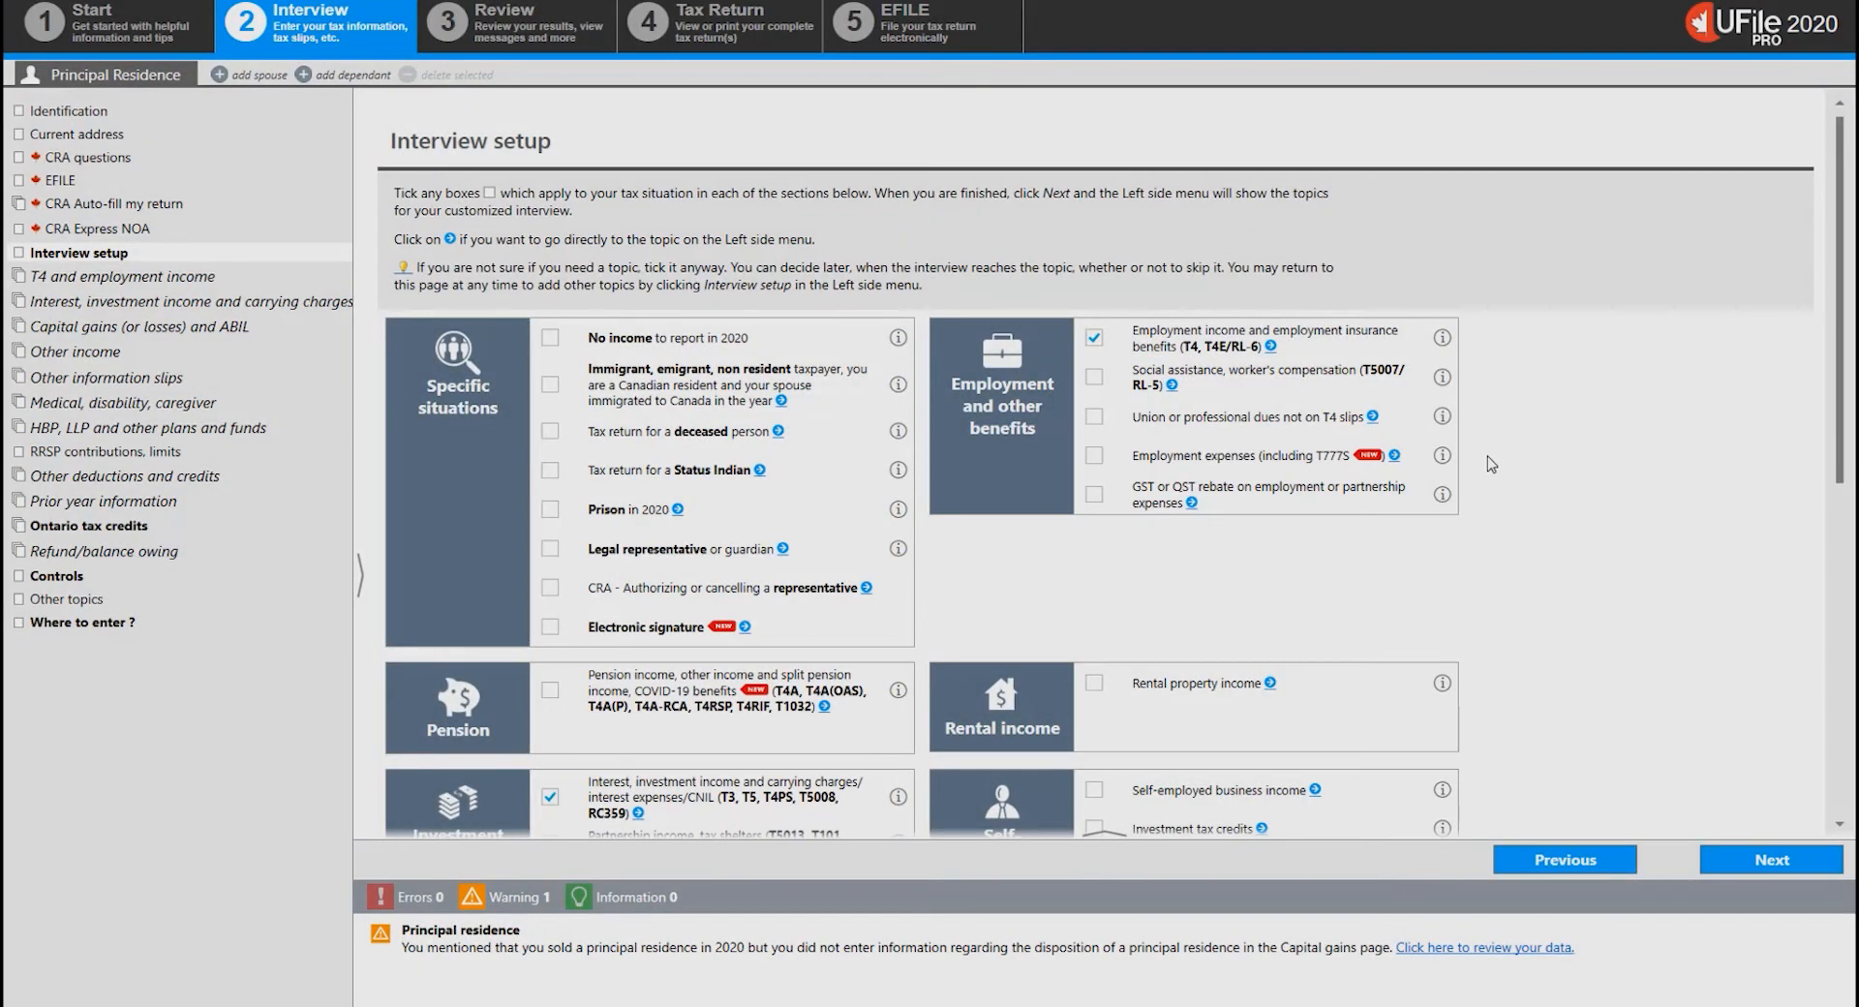
{"action": "scroll", "coordinate": [1491, 465], "scroll_direction": "down", "scroll_amount": 3}
{"action": "scroll", "coordinate": [1491, 465], "scroll_direction": "down", "scroll_amount": 2}
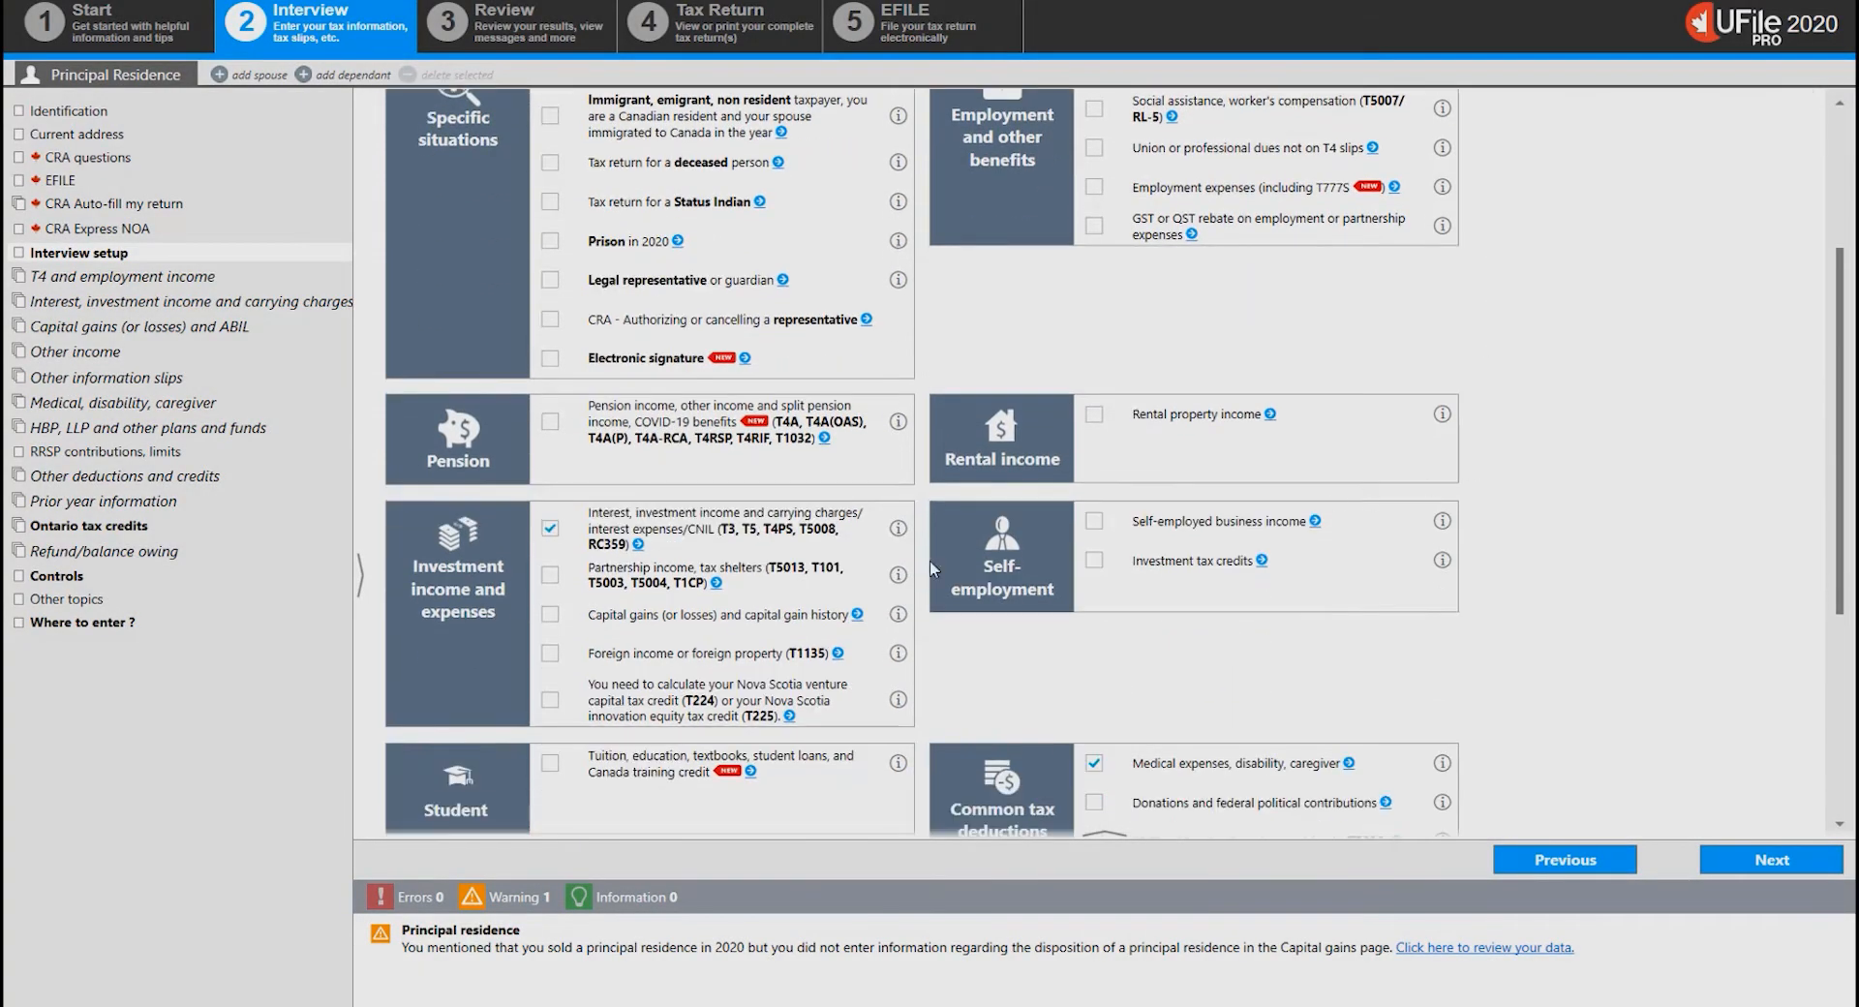
{"action": "left_click", "coordinate": [550, 616]}
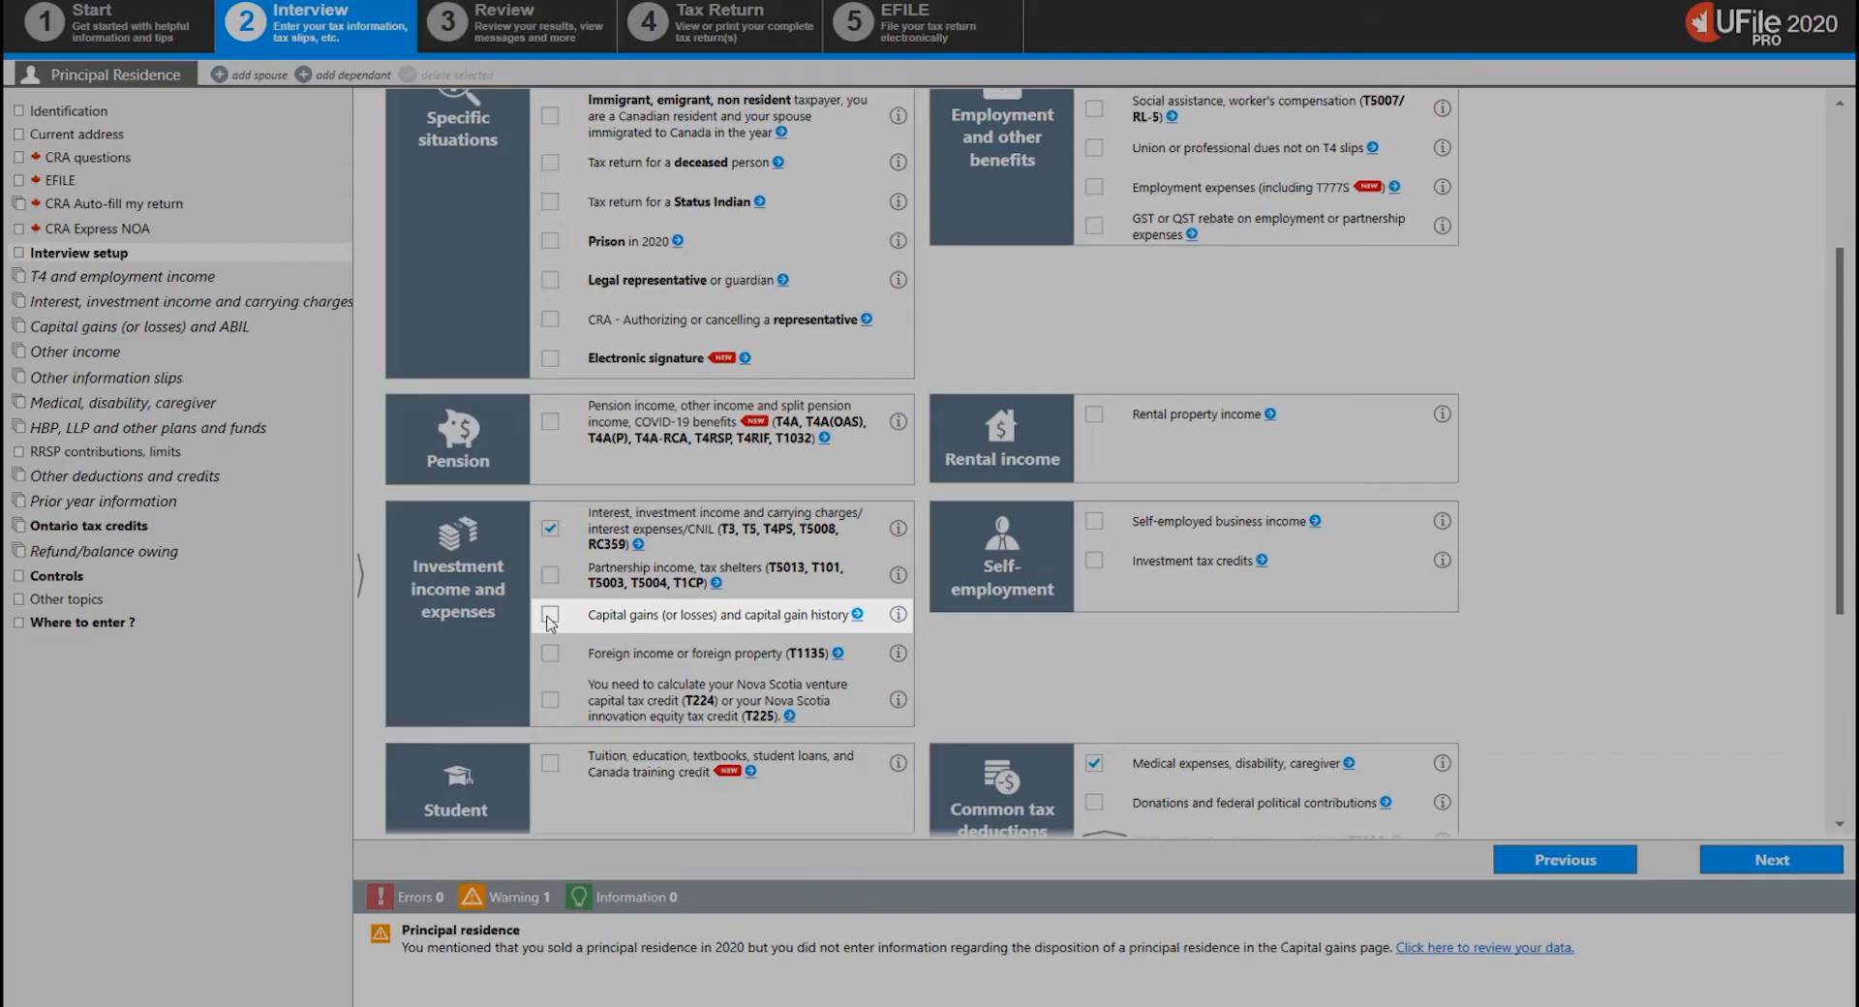
{"action": "left_click", "coordinate": [550, 616]}
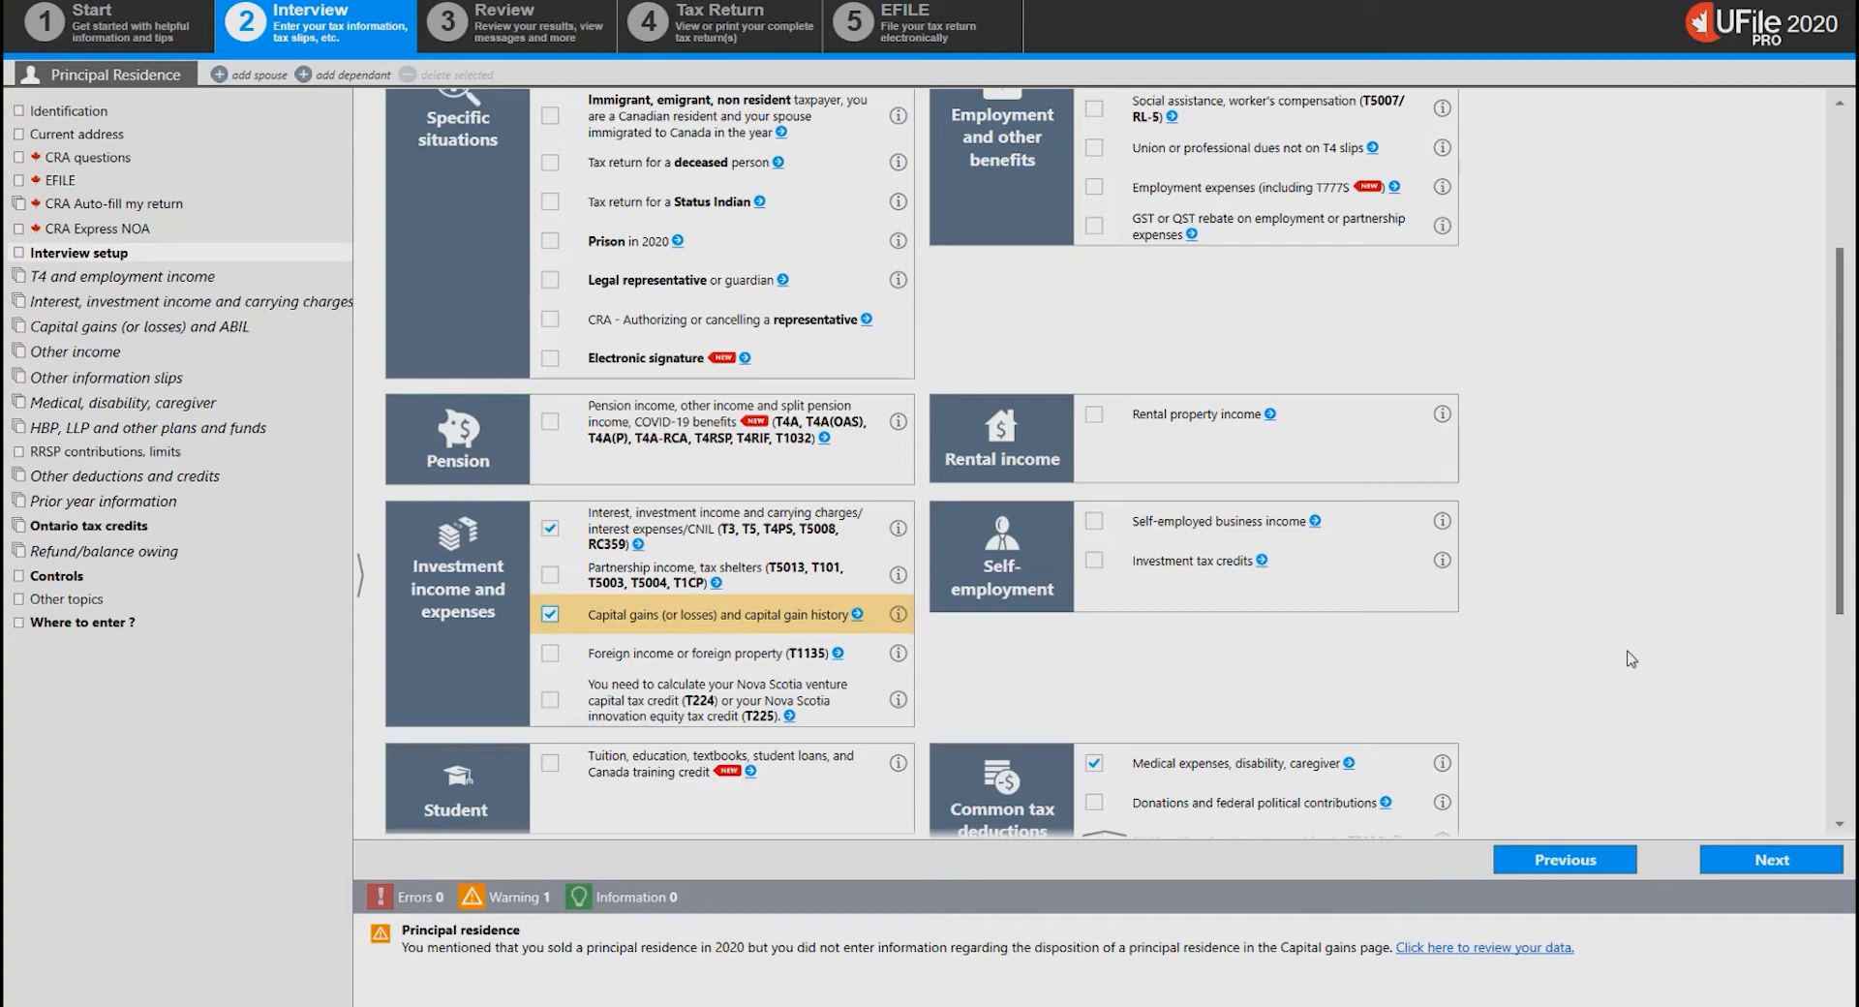
{"action": "left_click", "coordinate": [1763, 864]}
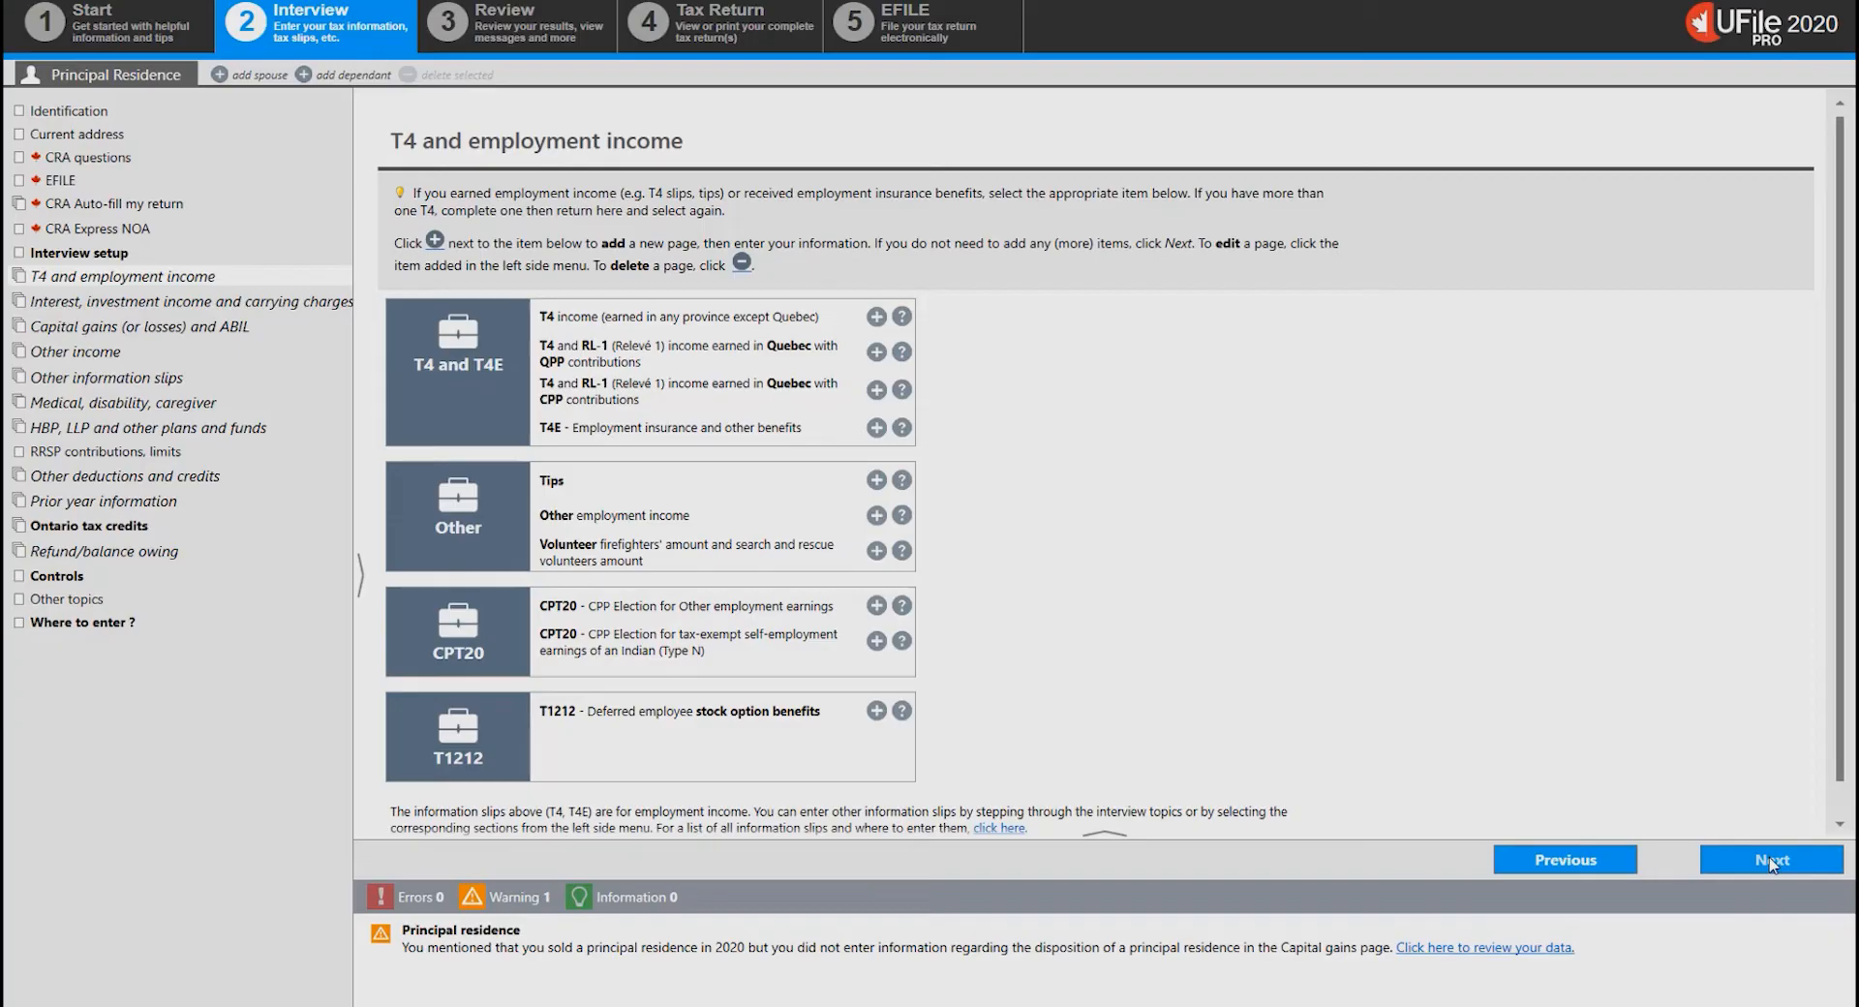
Add a personal use property (including the principal residence) page under capital gains (or losses) and ABIL
{"action": "left_click", "coordinate": [1772, 861]}
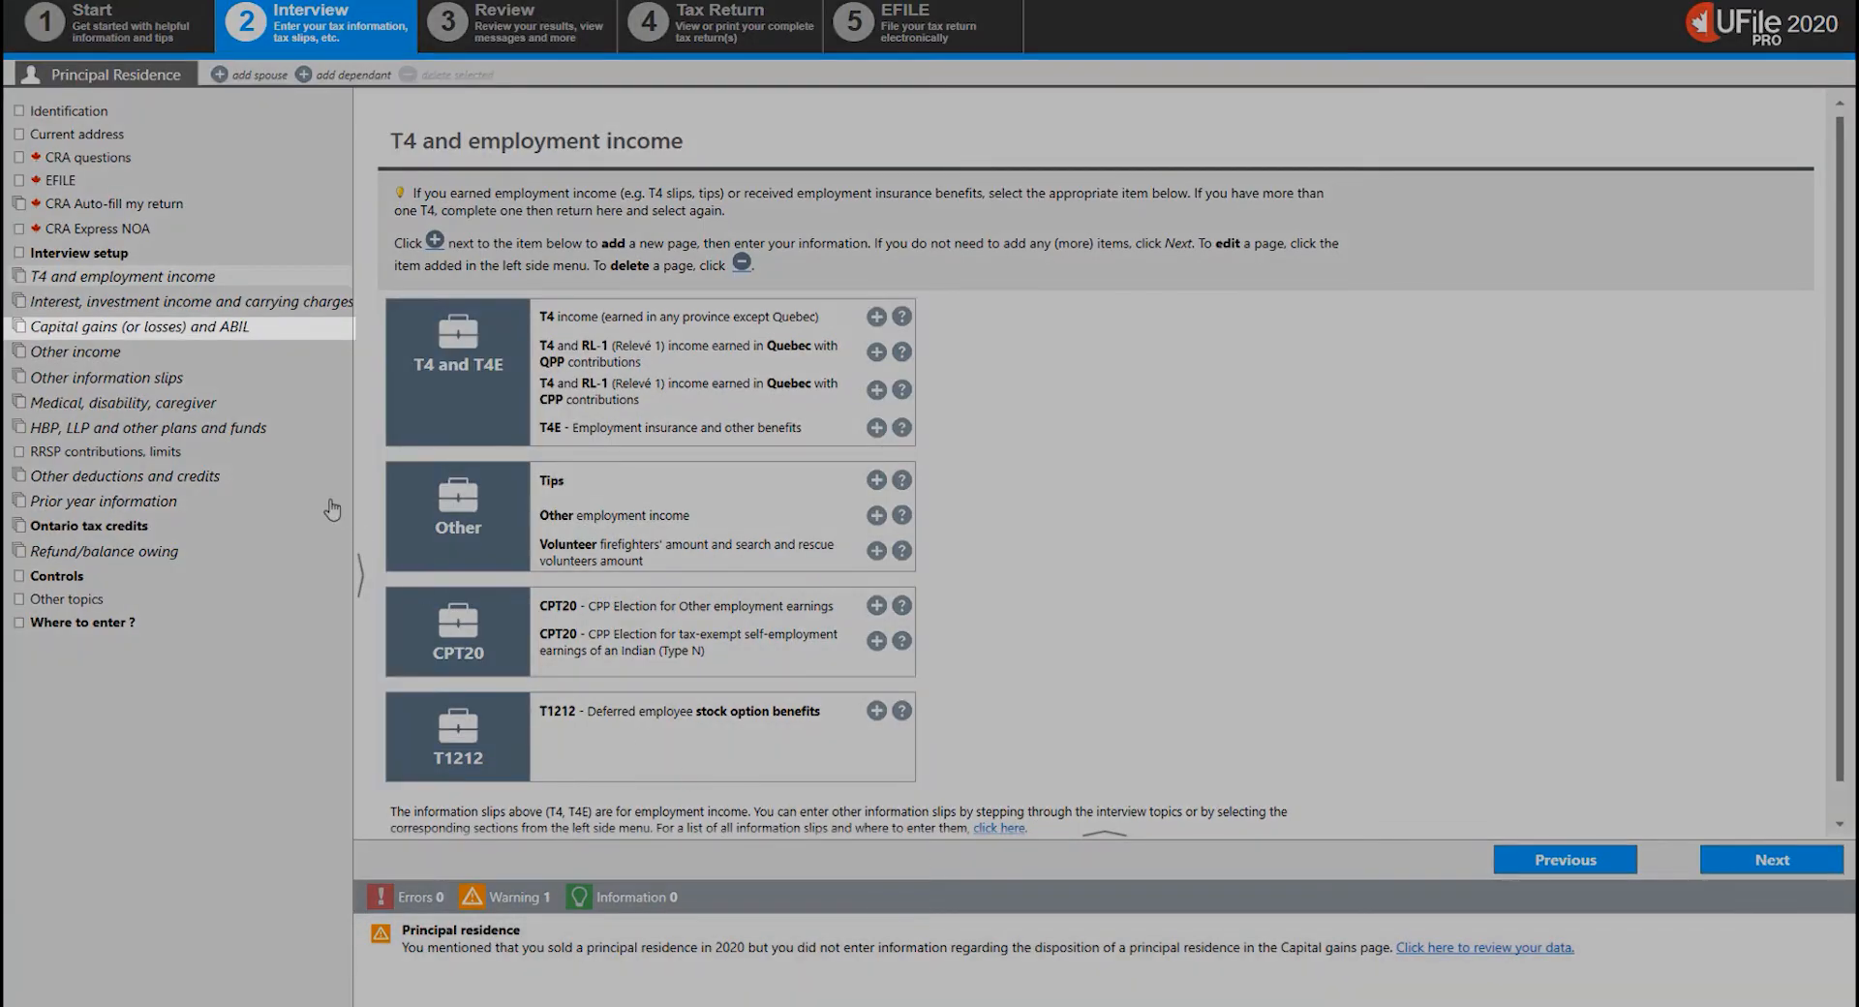
{"action": "left_click", "coordinate": [277, 332]}
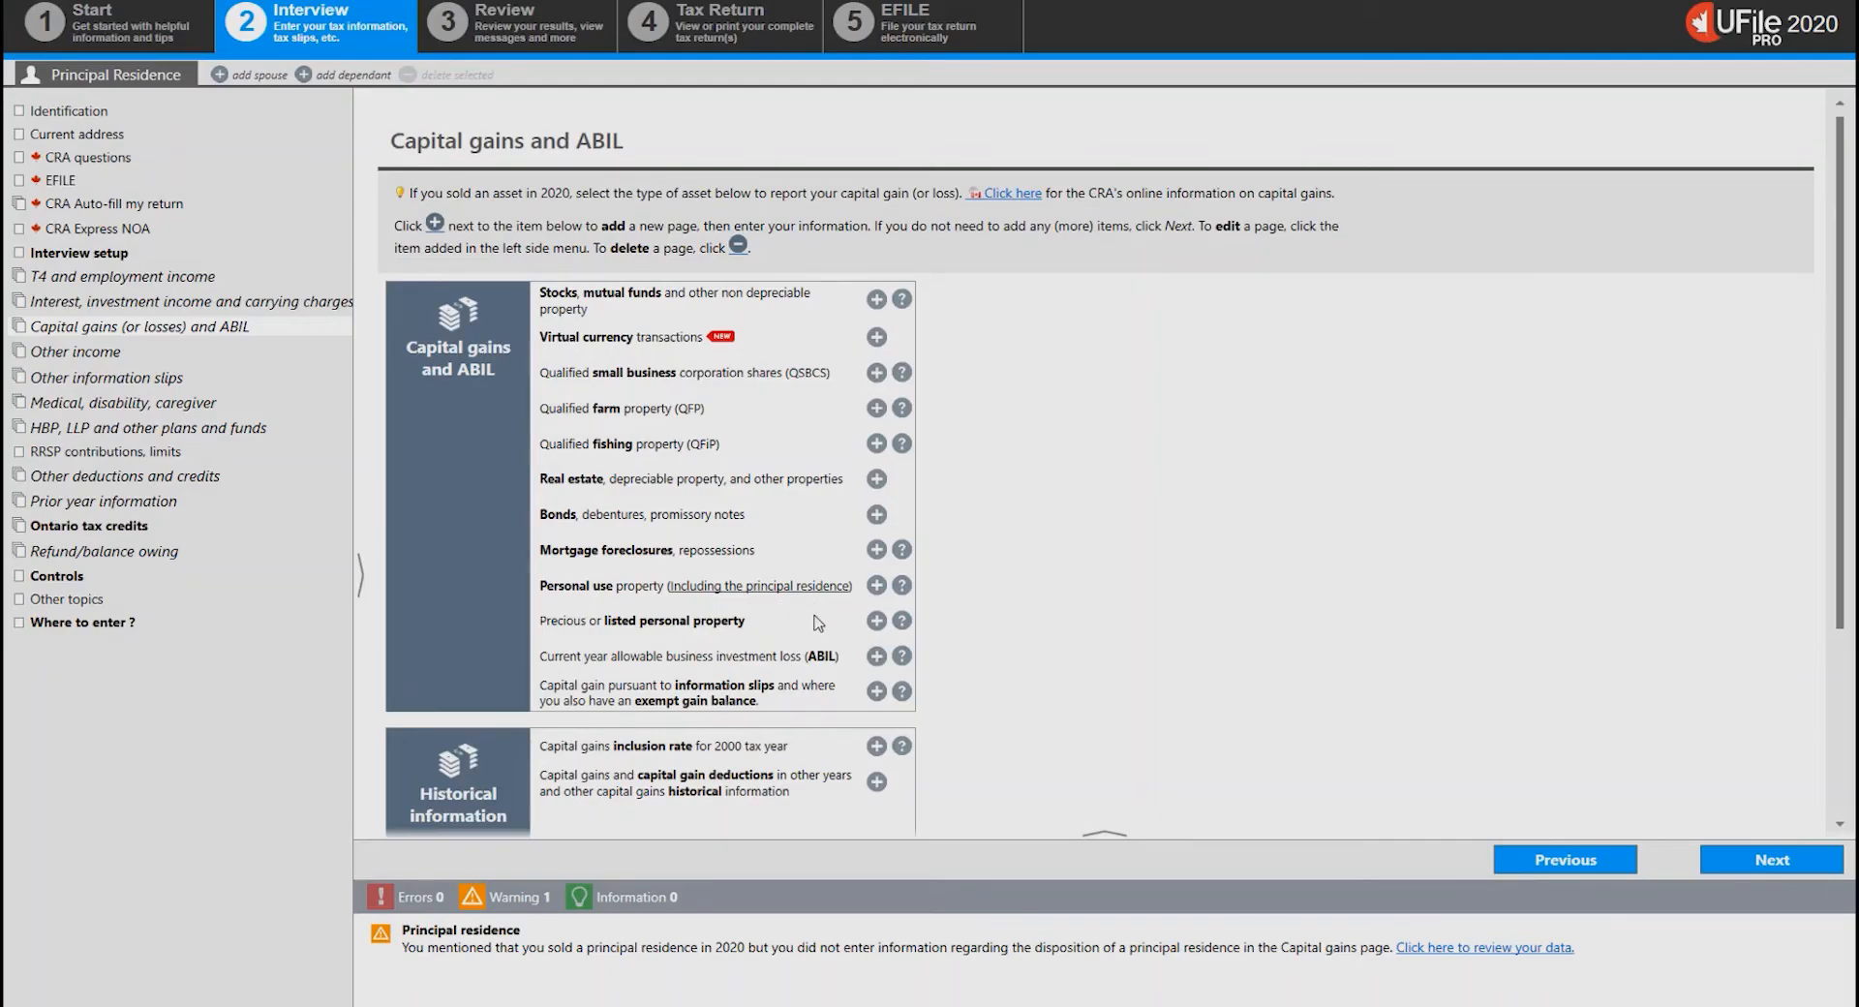
{"action": "left_click", "coordinate": [876, 585]}
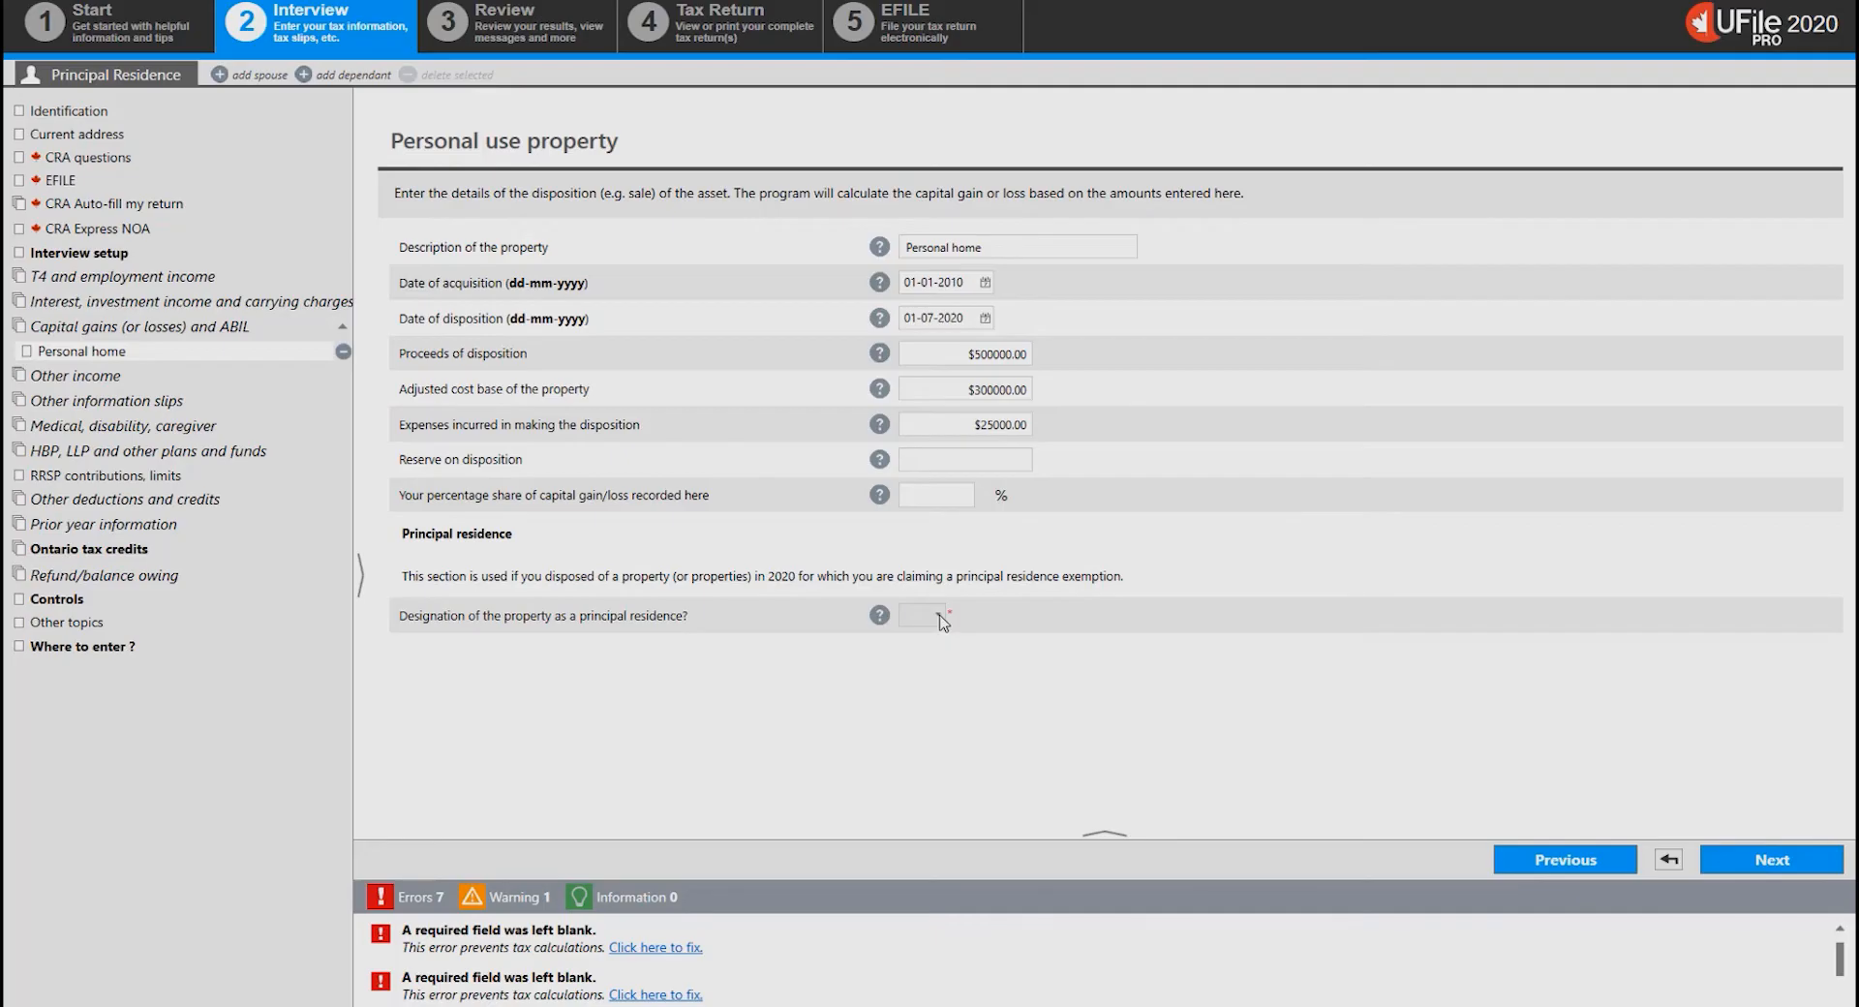
Designate the Personal home property as a principal residence for the taxation years 2010 to 2020, and continue
{"action": "left_click", "coordinate": [942, 620]}
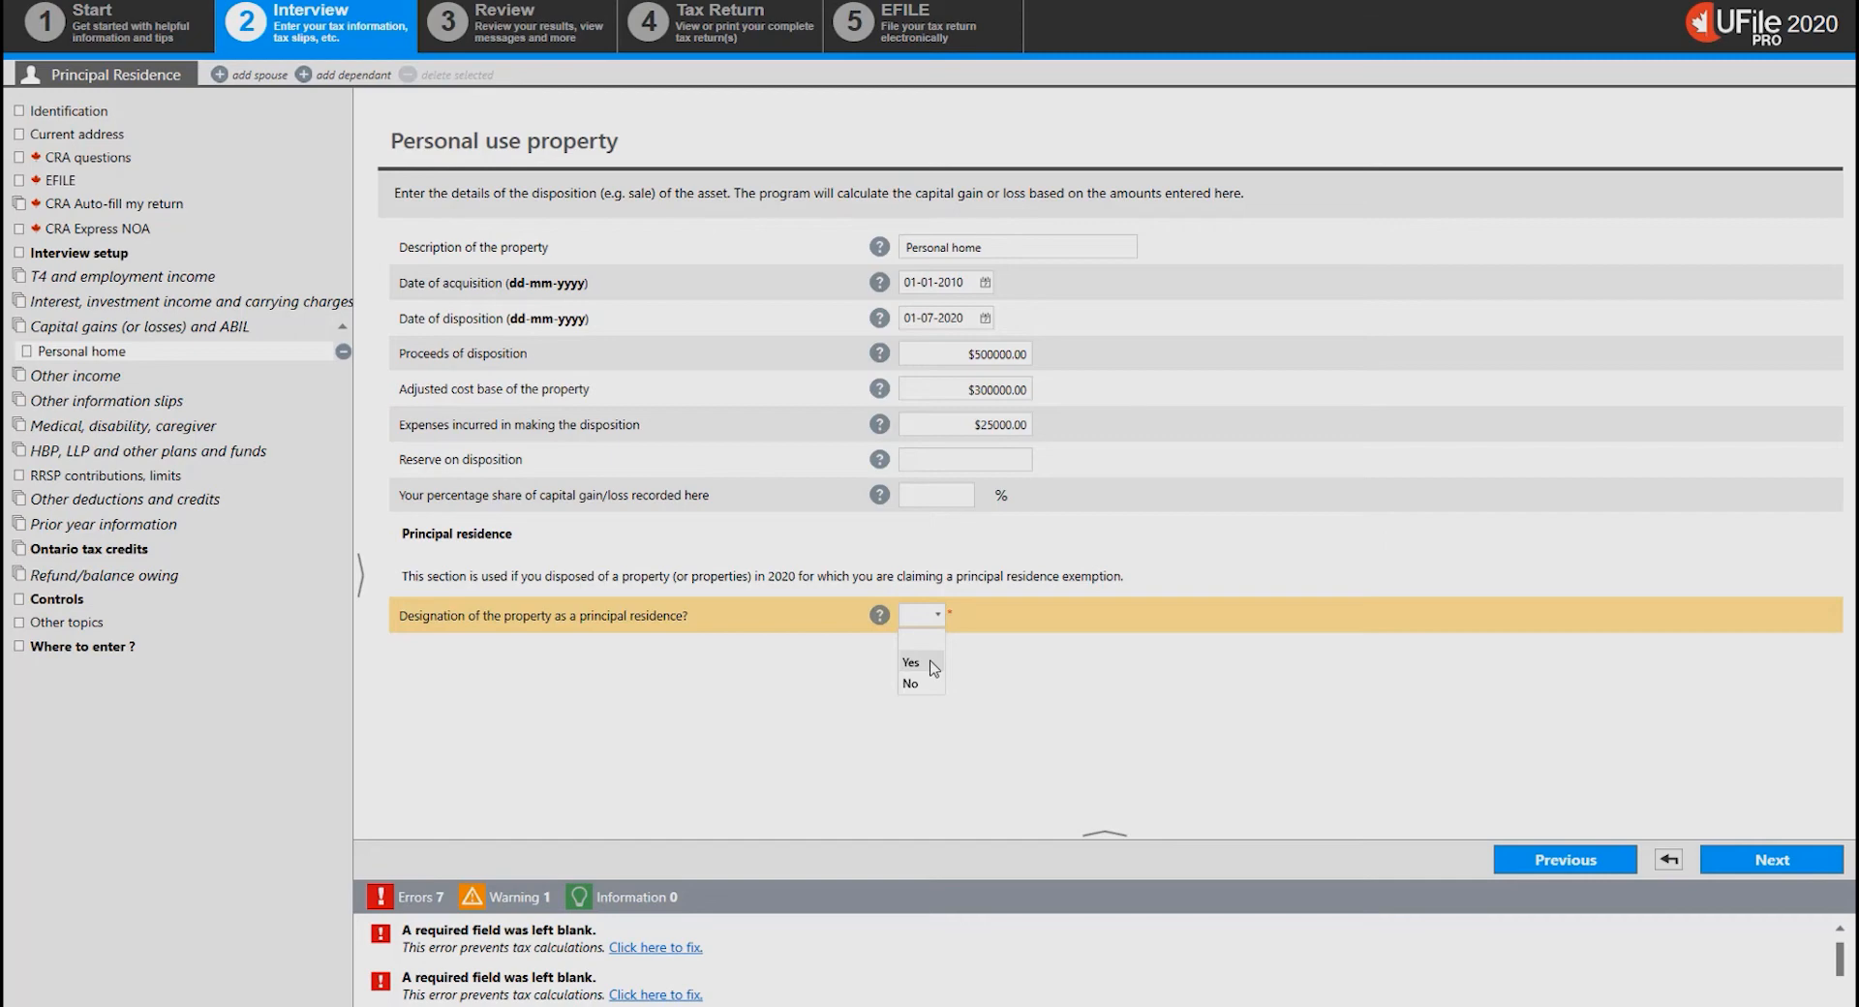
{"action": "left_click", "coordinate": [933, 666]}
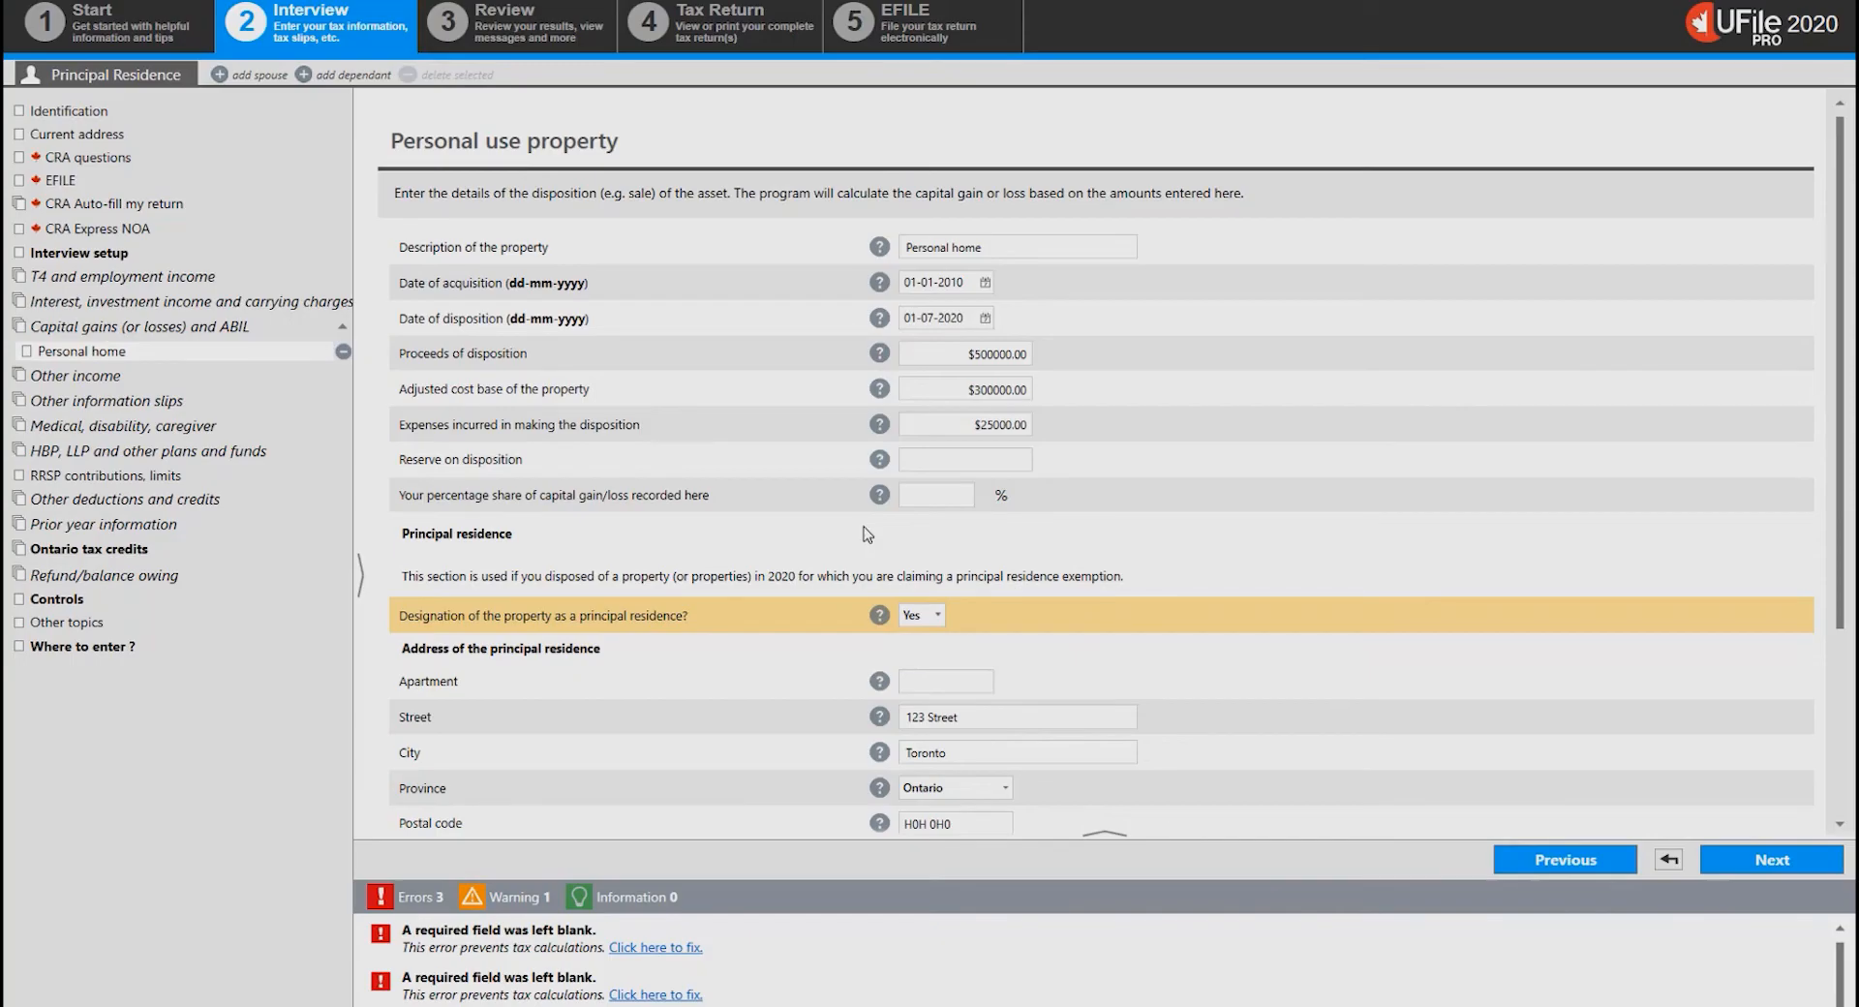
{"action": "scroll", "coordinate": [1266, 589], "scroll_direction": "down", "scroll_amount": 3}
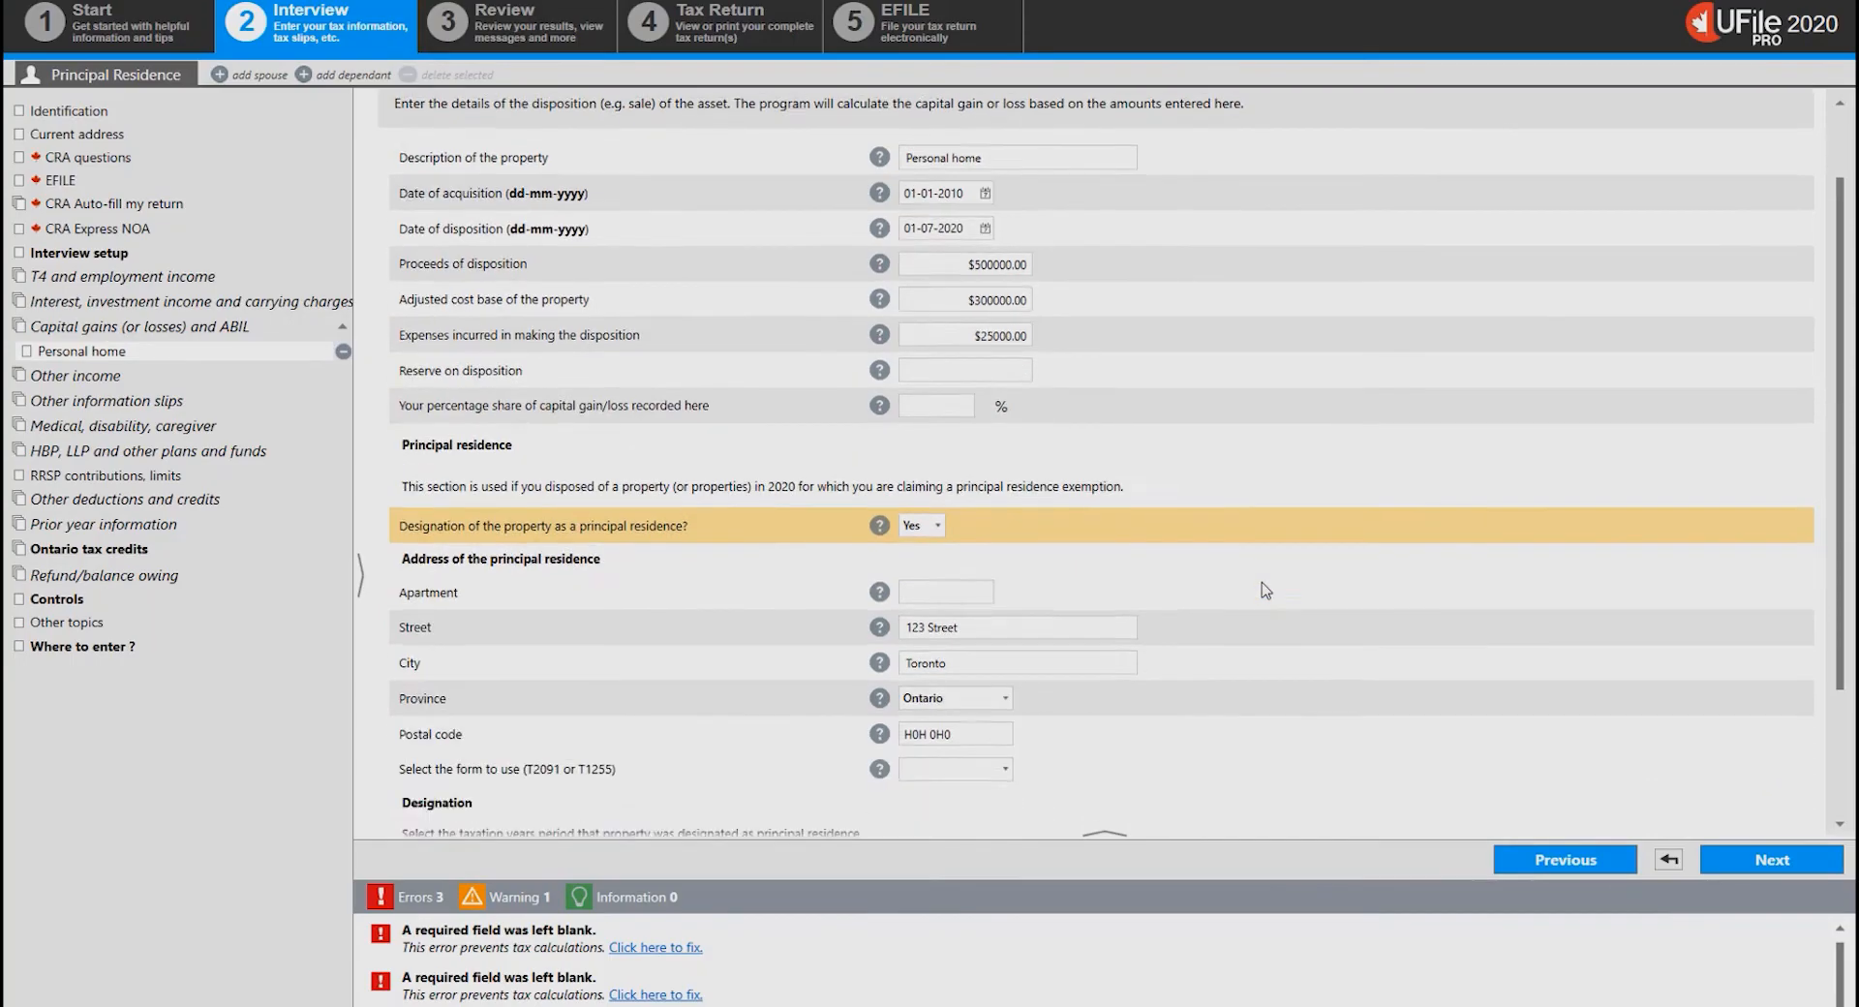
{"action": "scroll", "coordinate": [1266, 589], "scroll_direction": "down", "scroll_amount": 1}
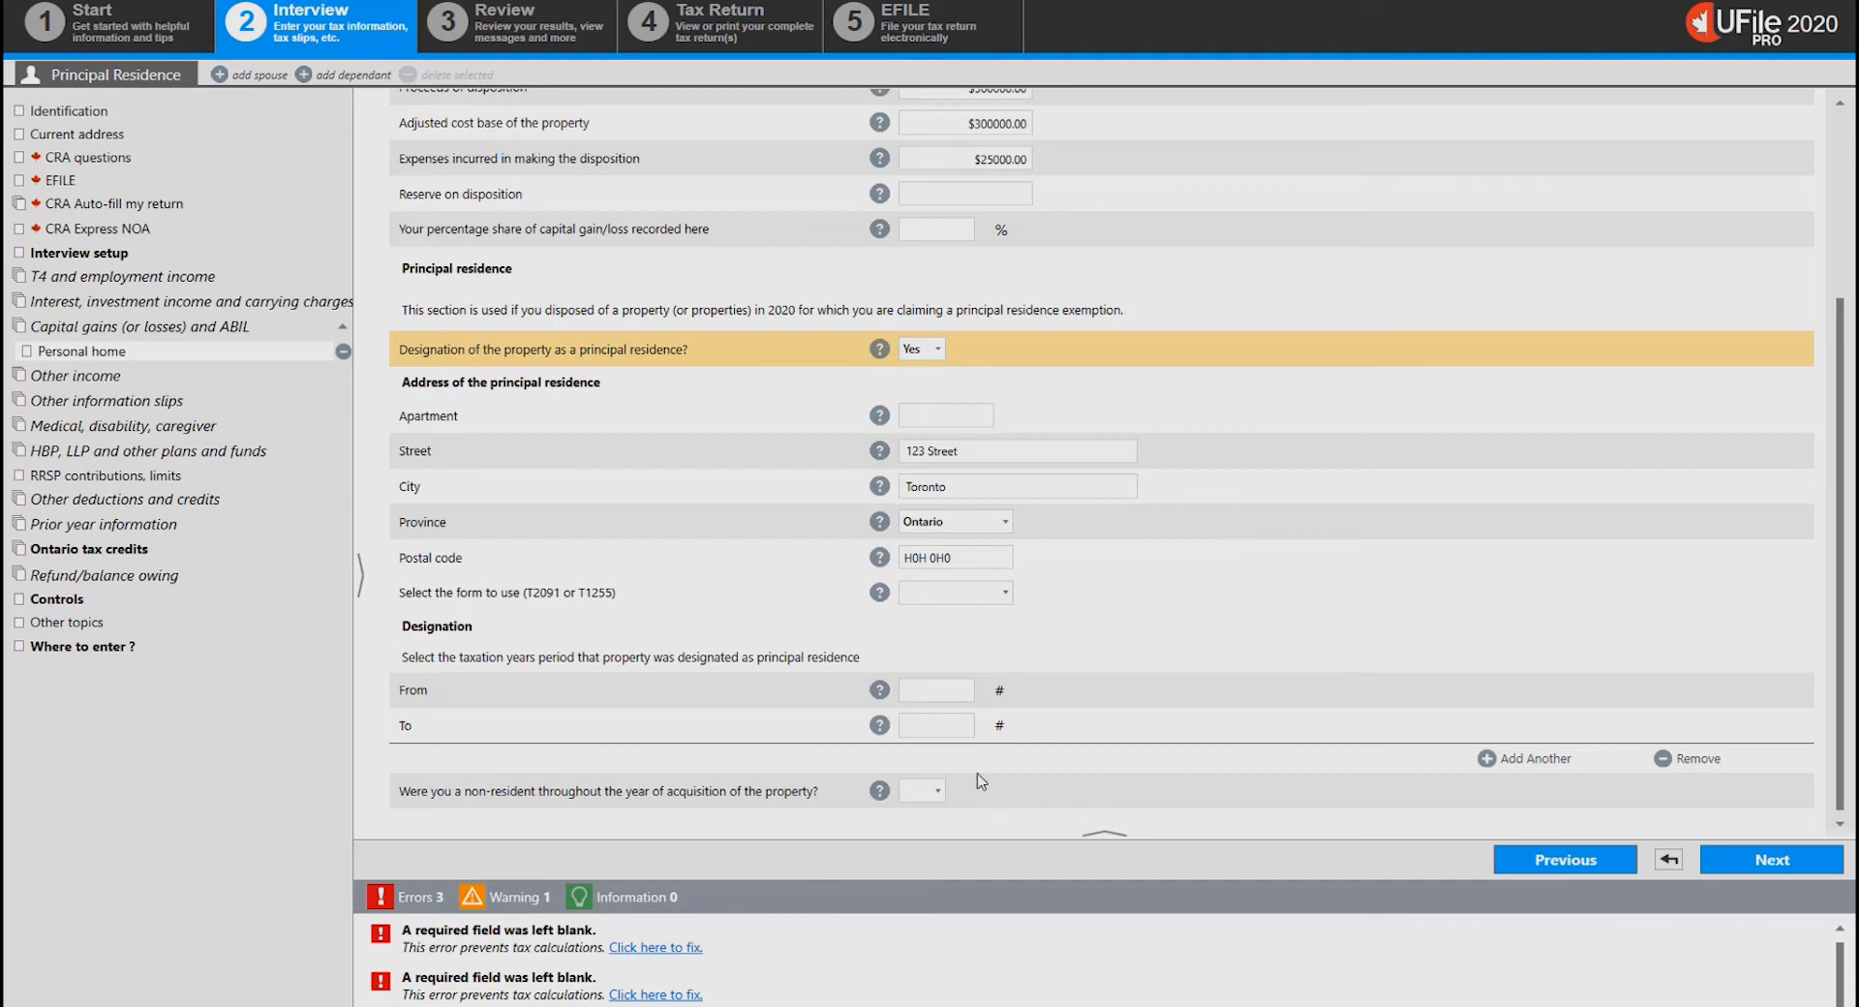
{"action": "left_click", "coordinate": [947, 693]}
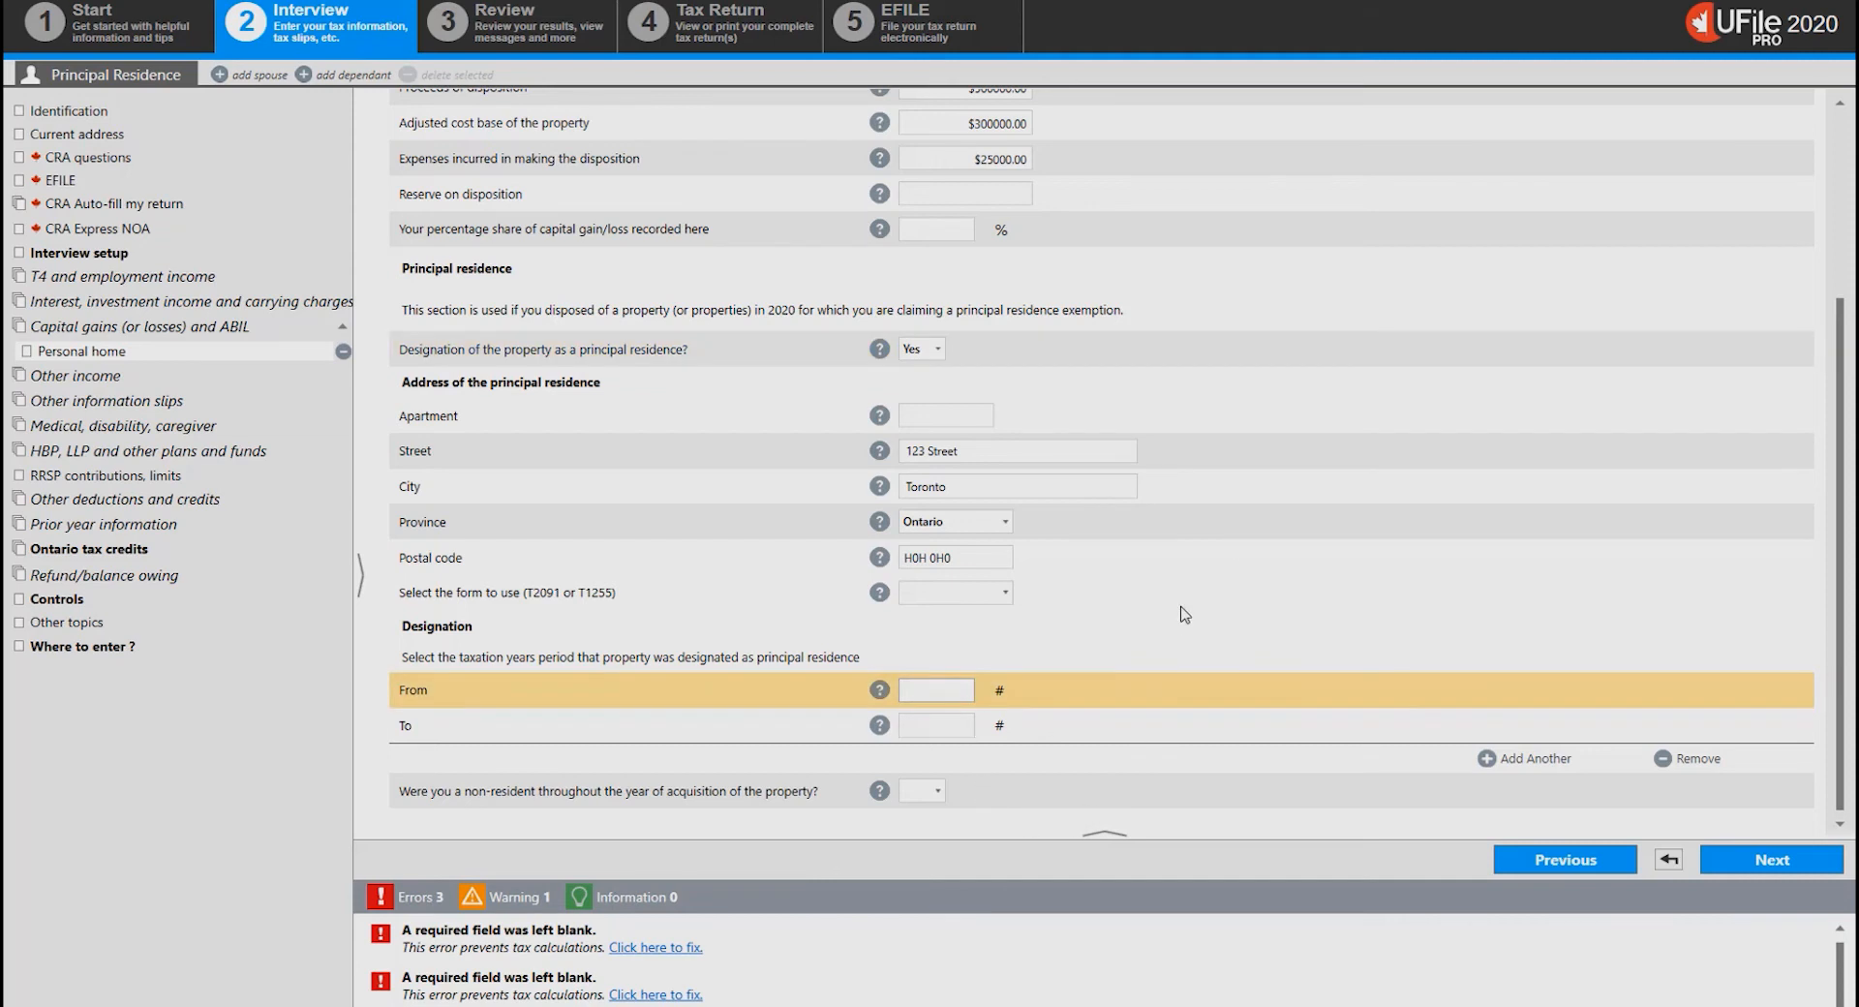
{"action": "type", "text": "2010"}
{"action": "left_click", "coordinate": [945, 724]}
{"action": "type", "text": "2020"}
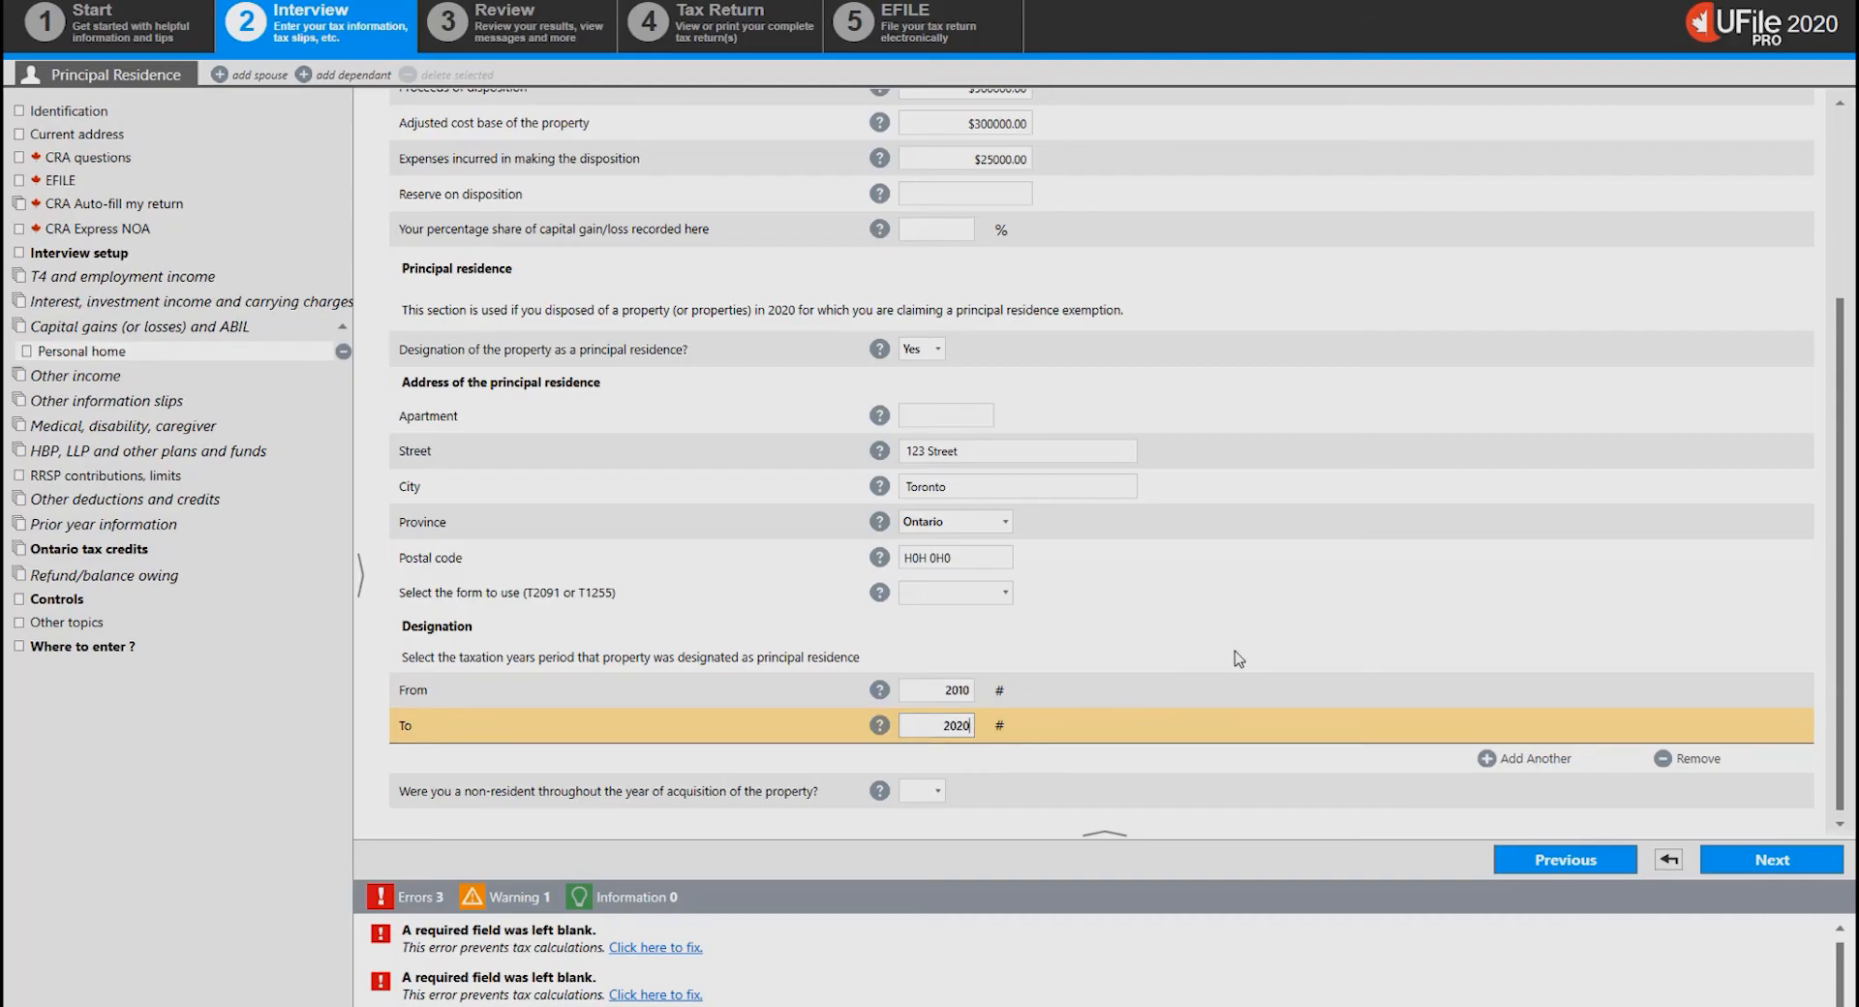
{"action": "left_click", "coordinate": [1770, 860]}
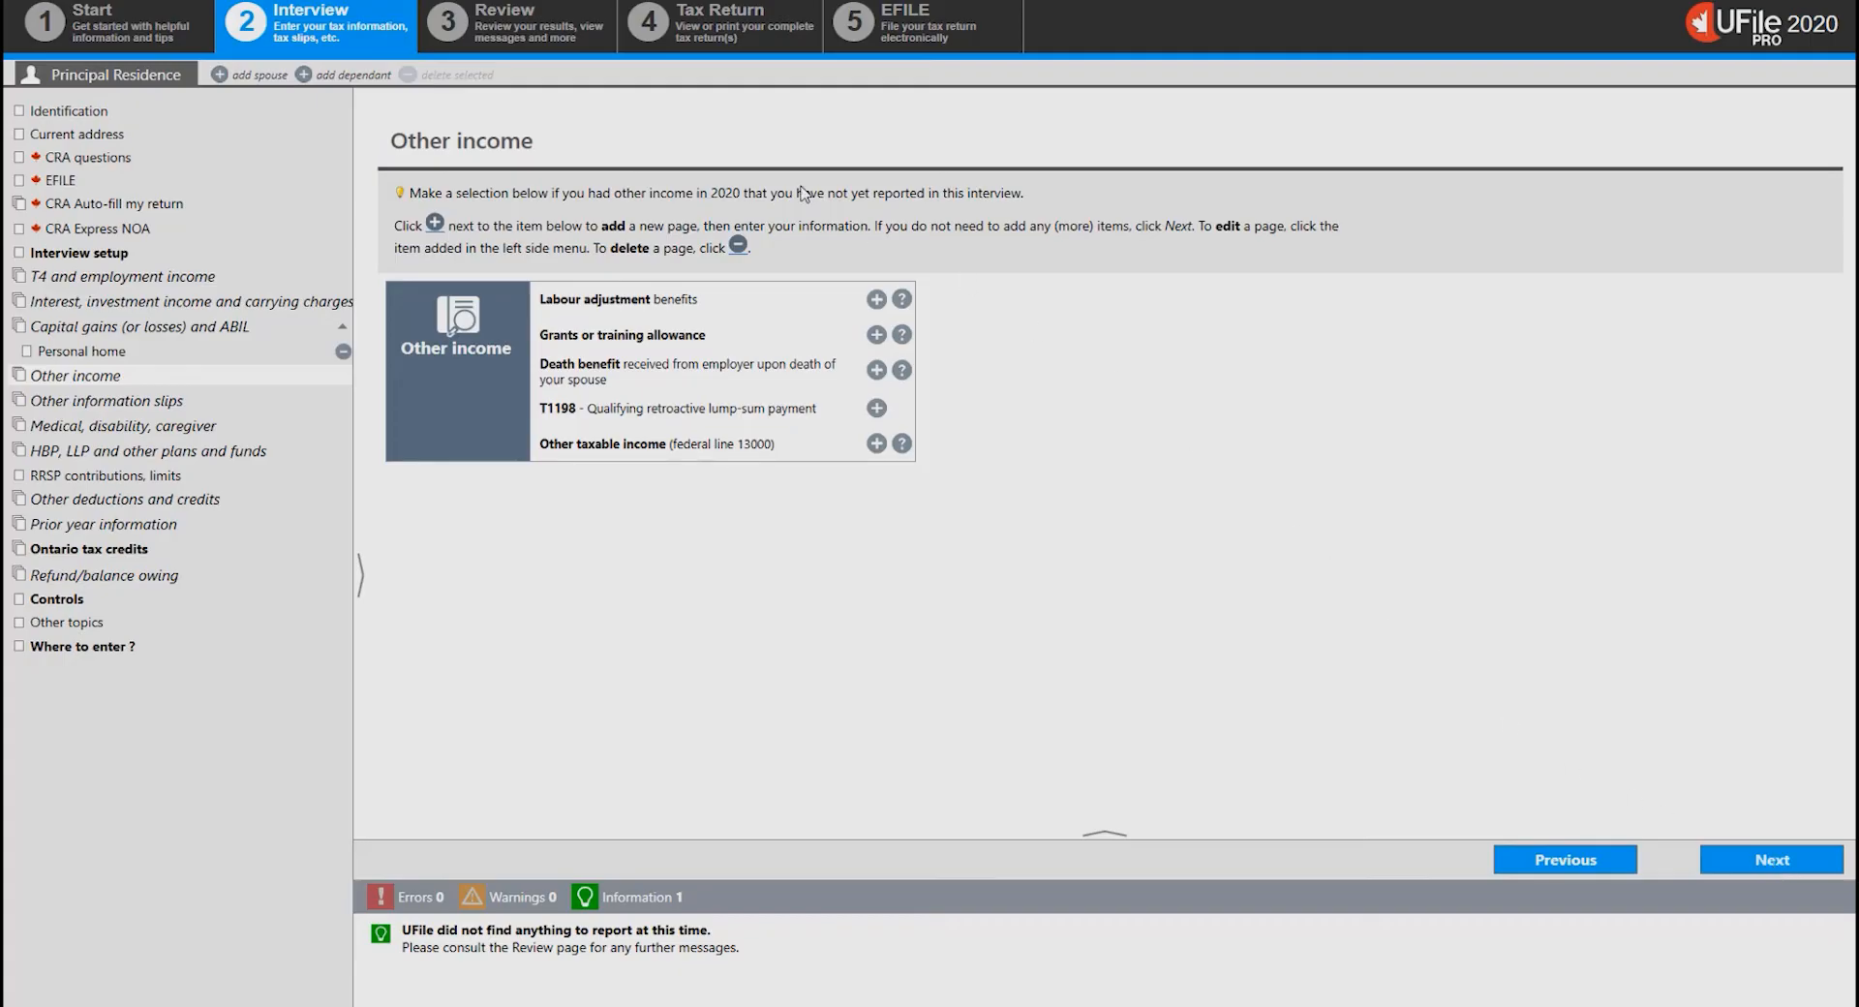
Review the calculated results and view page 1 of the T2091 principal residence form in the tax return
{"action": "left_click", "coordinate": [542, 37]}
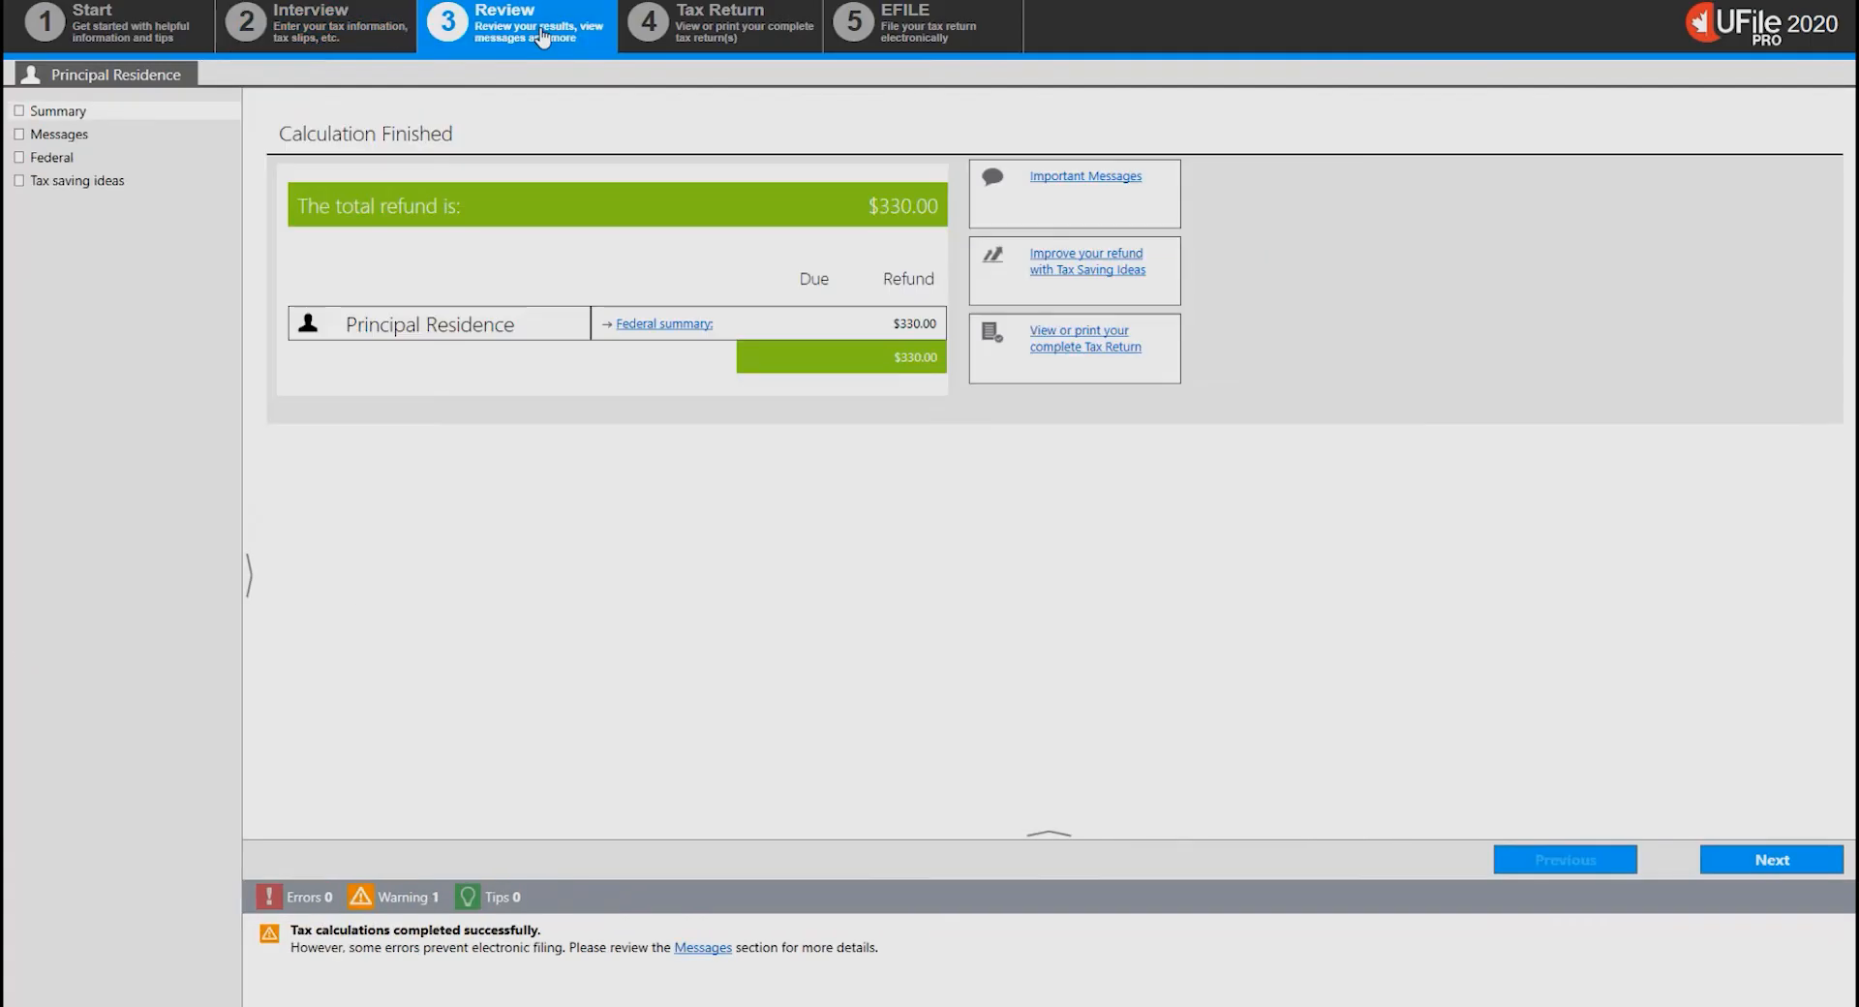
{"action": "left_click", "coordinate": [721, 41]}
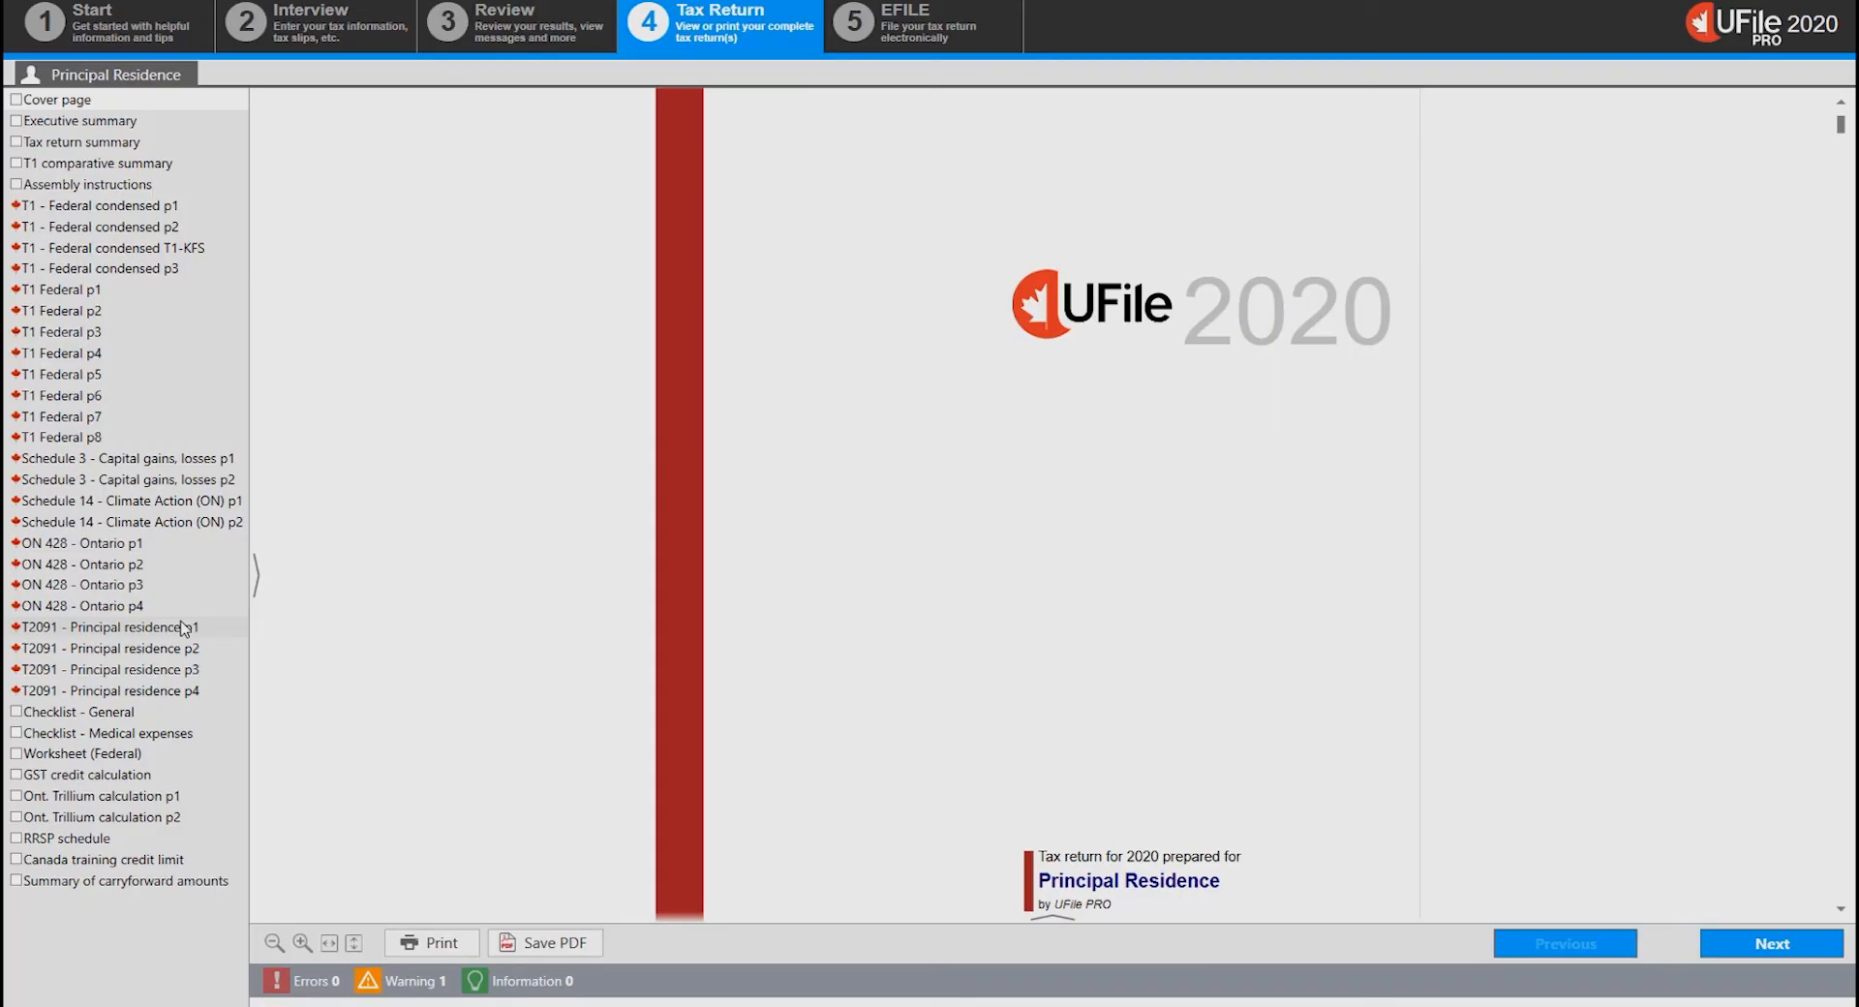
{"action": "left_click", "coordinate": [184, 628]}
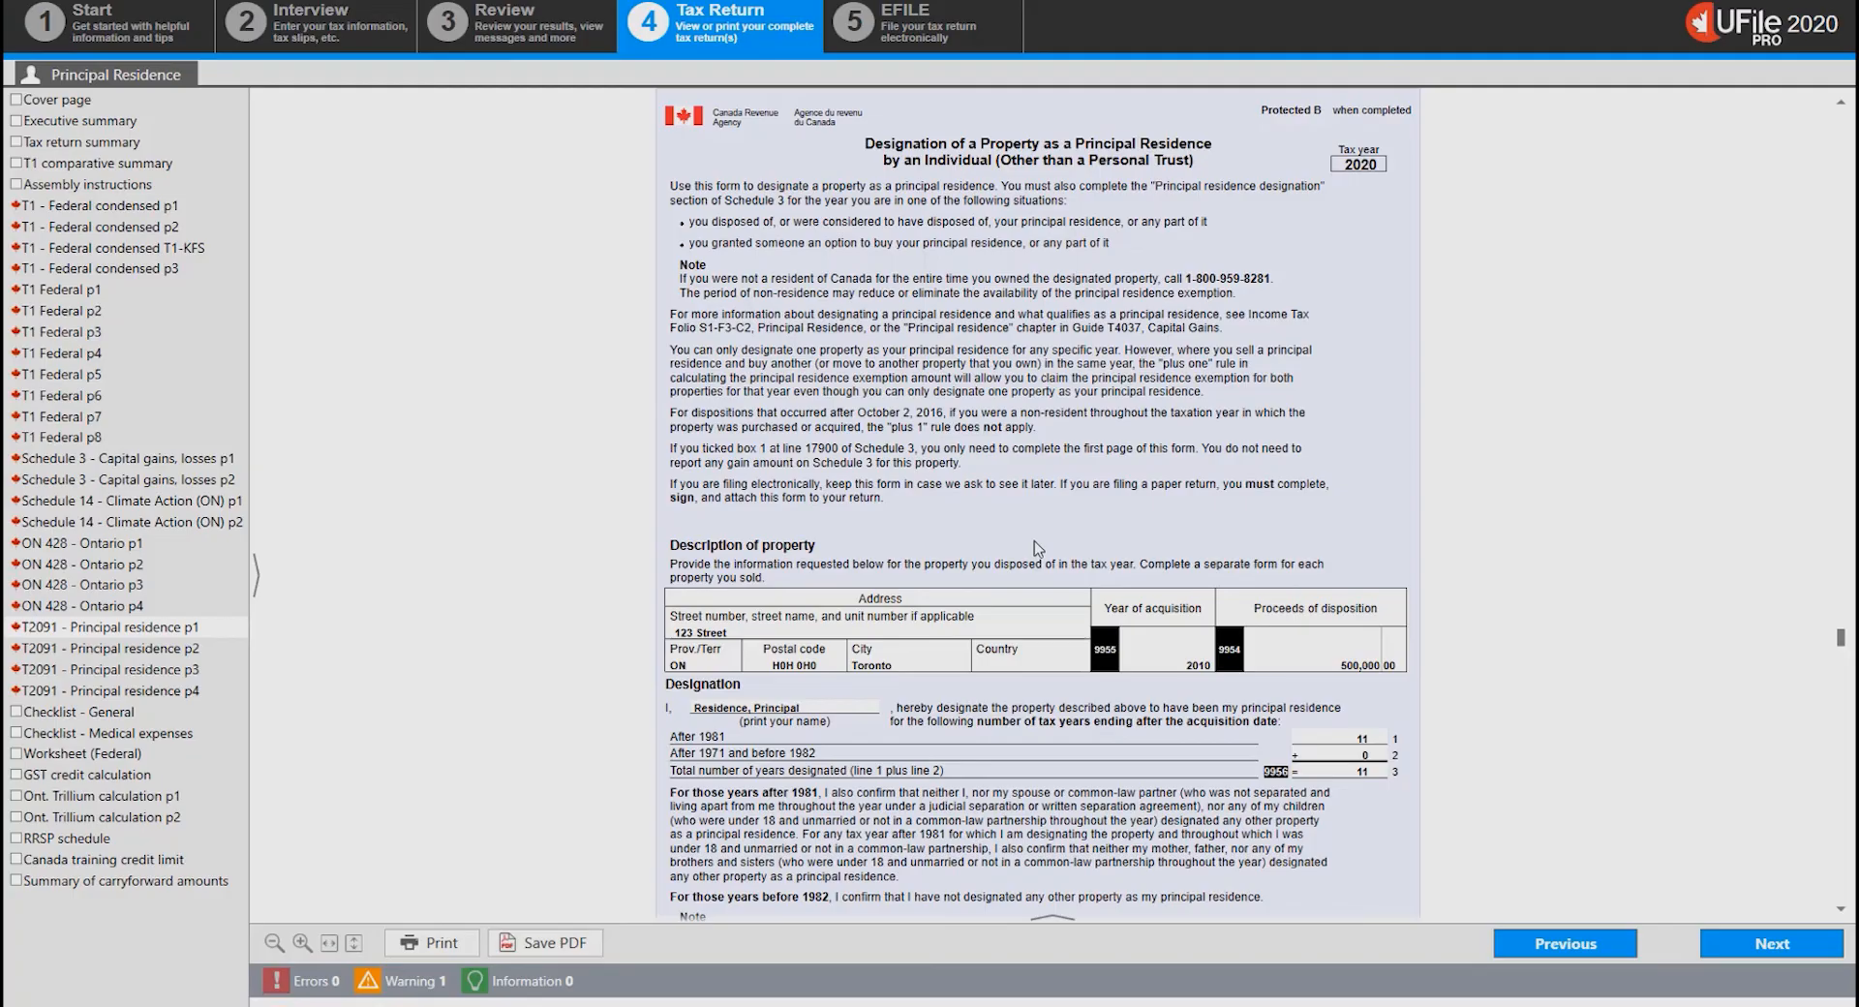
Examine Schedule 3 of the tax return, from the personal-use property section through the principal residence designation
{"action": "left_click", "coordinate": [148, 461]}
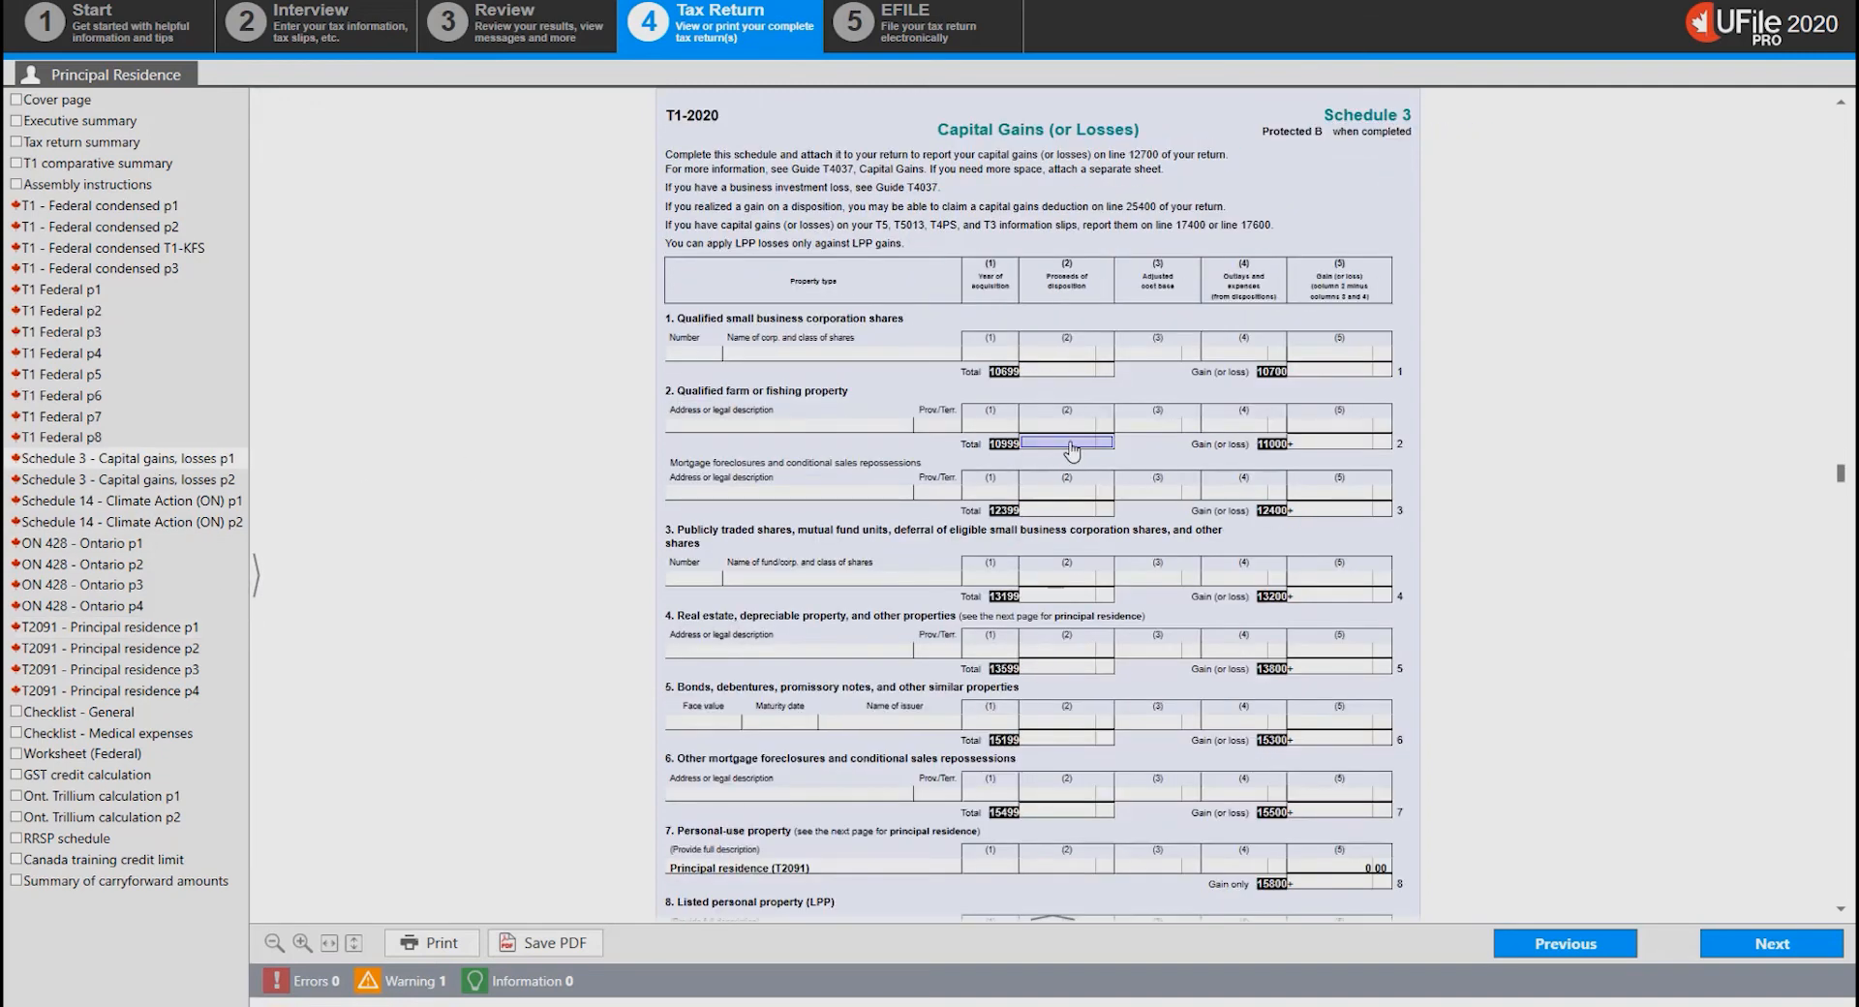
{"action": "scroll", "coordinate": [1072, 447], "scroll_direction": "down", "scroll_amount": 2}
{"action": "scroll", "coordinate": [1072, 448], "scroll_direction": "down", "scroll_amount": 2}
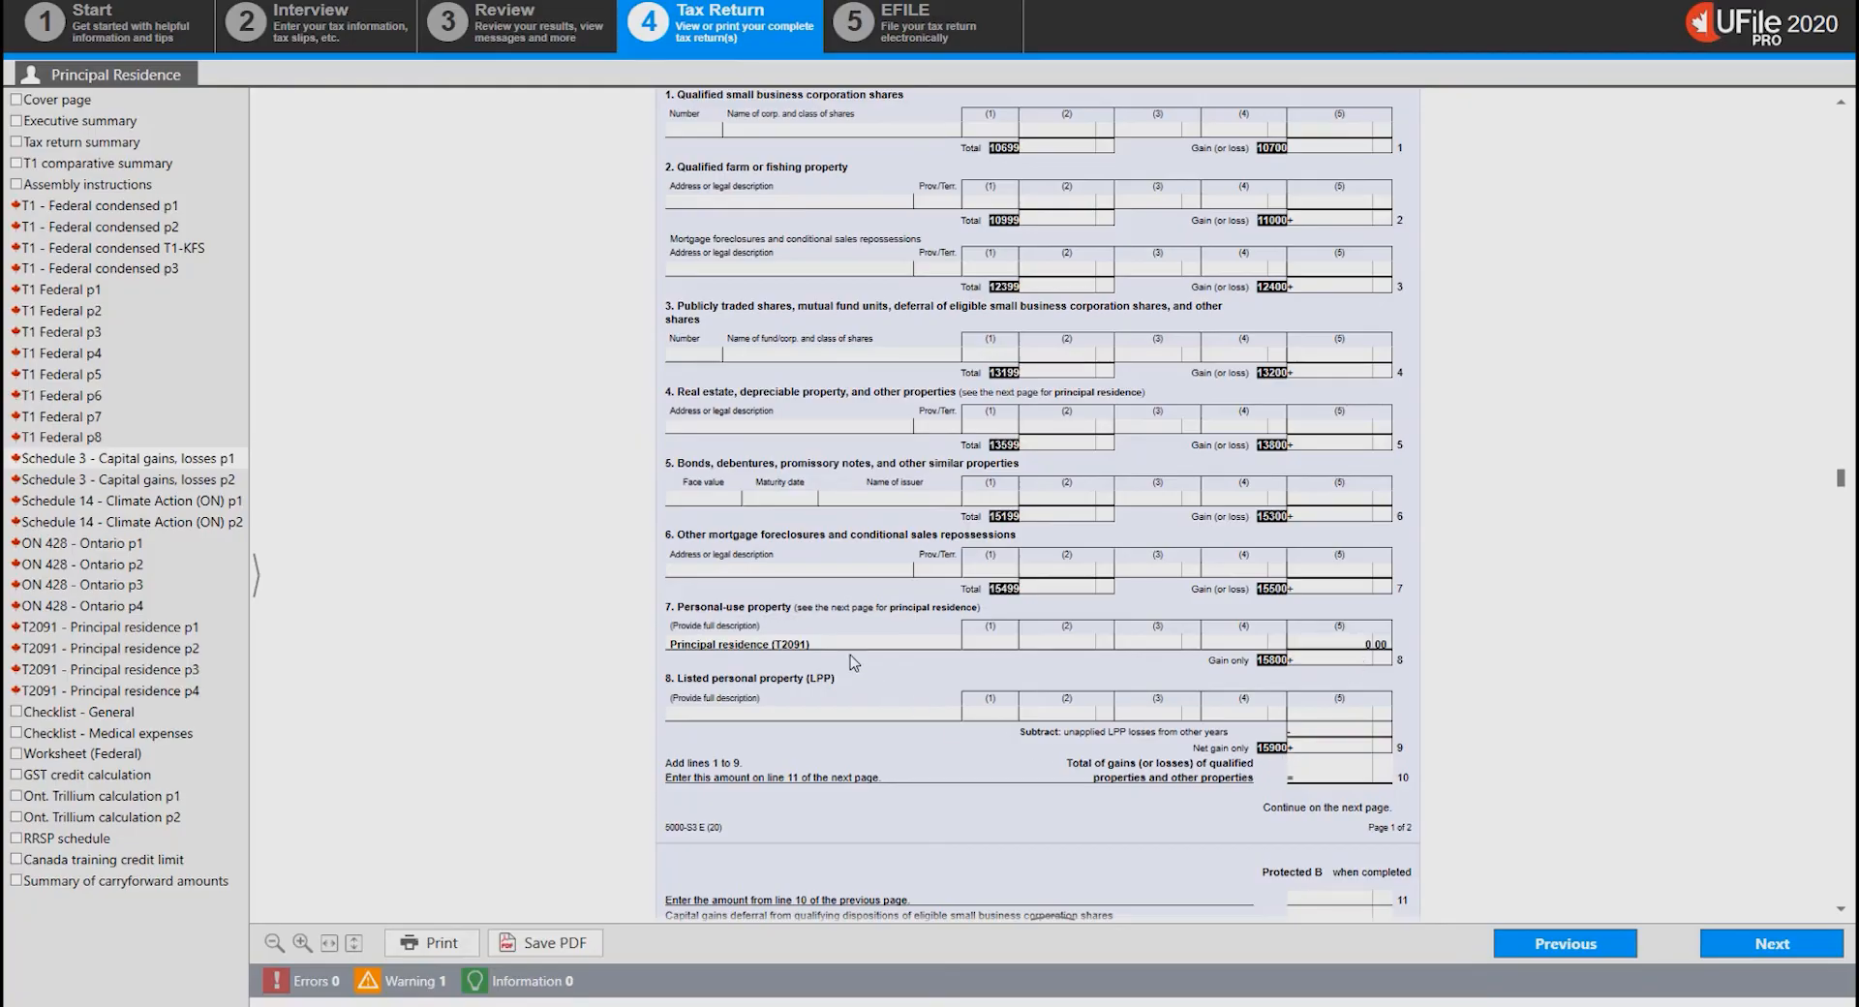
{"action": "scroll", "coordinate": [850, 654], "scroll_direction": "down", "scroll_amount": 4}
{"action": "scroll", "coordinate": [850, 654], "scroll_direction": "down", "scroll_amount": 12}
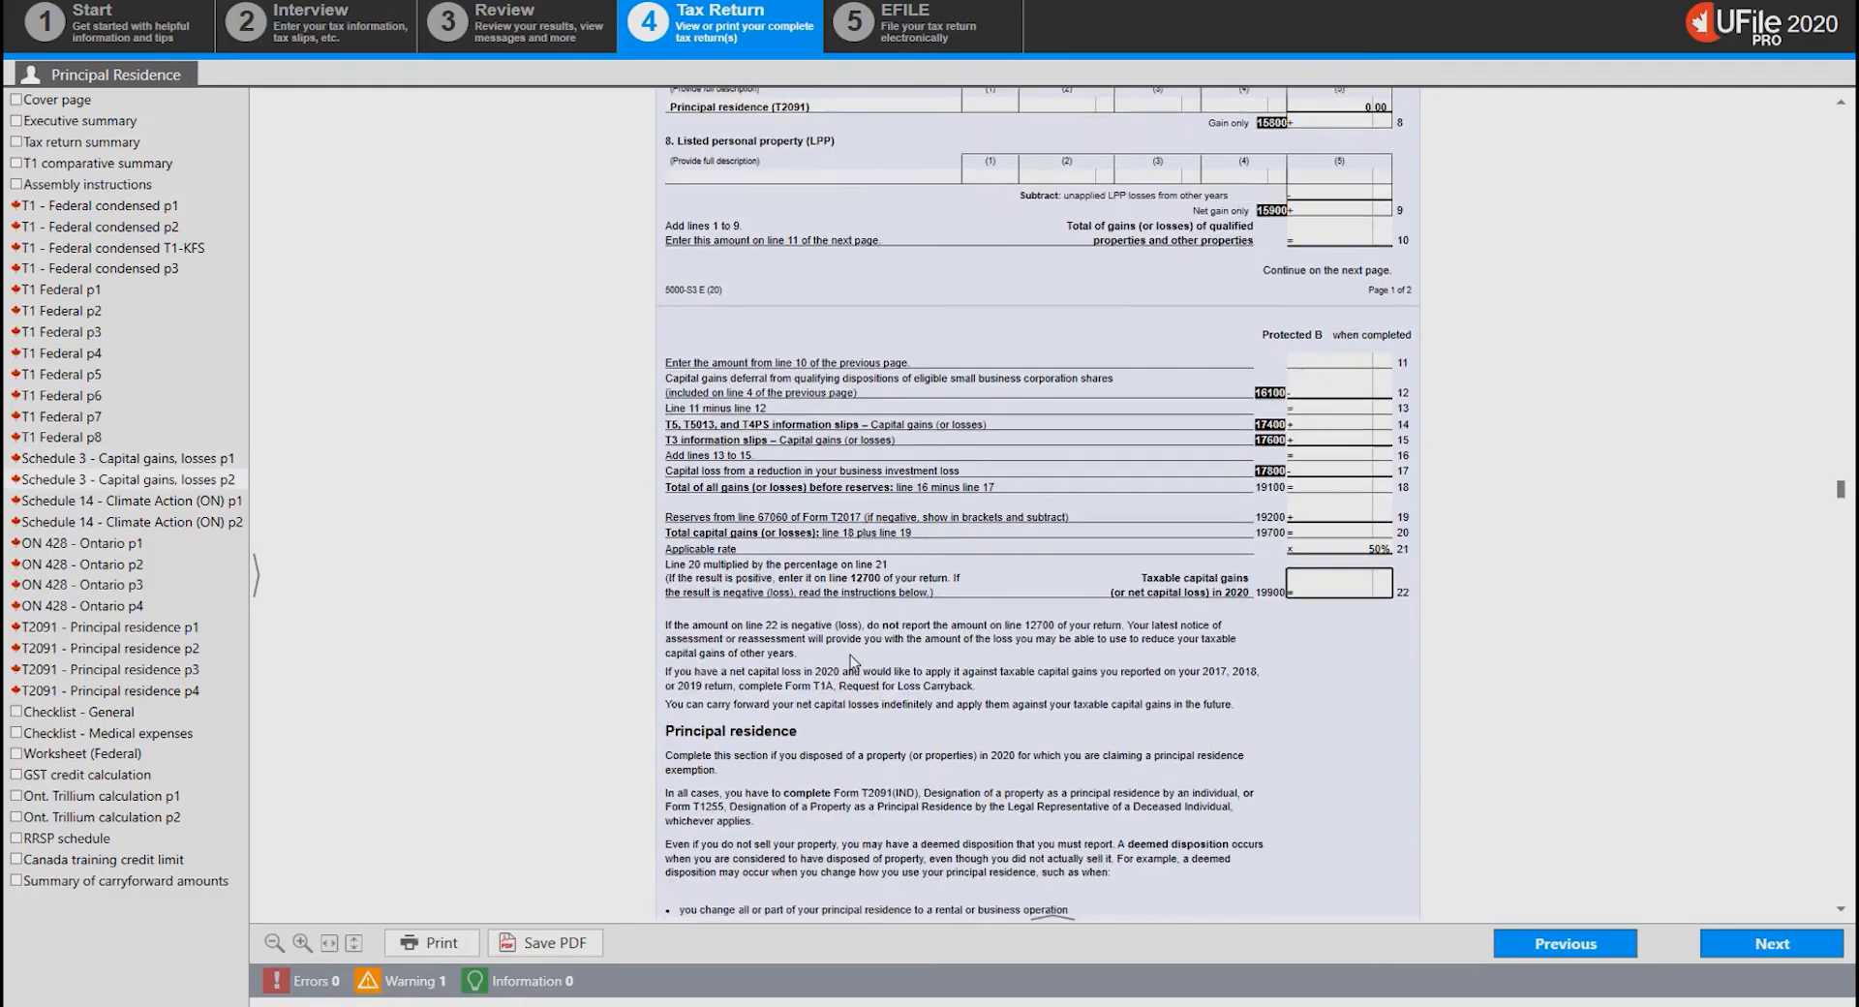
{"action": "scroll", "coordinate": [850, 657], "scroll_direction": "down", "scroll_amount": 4}
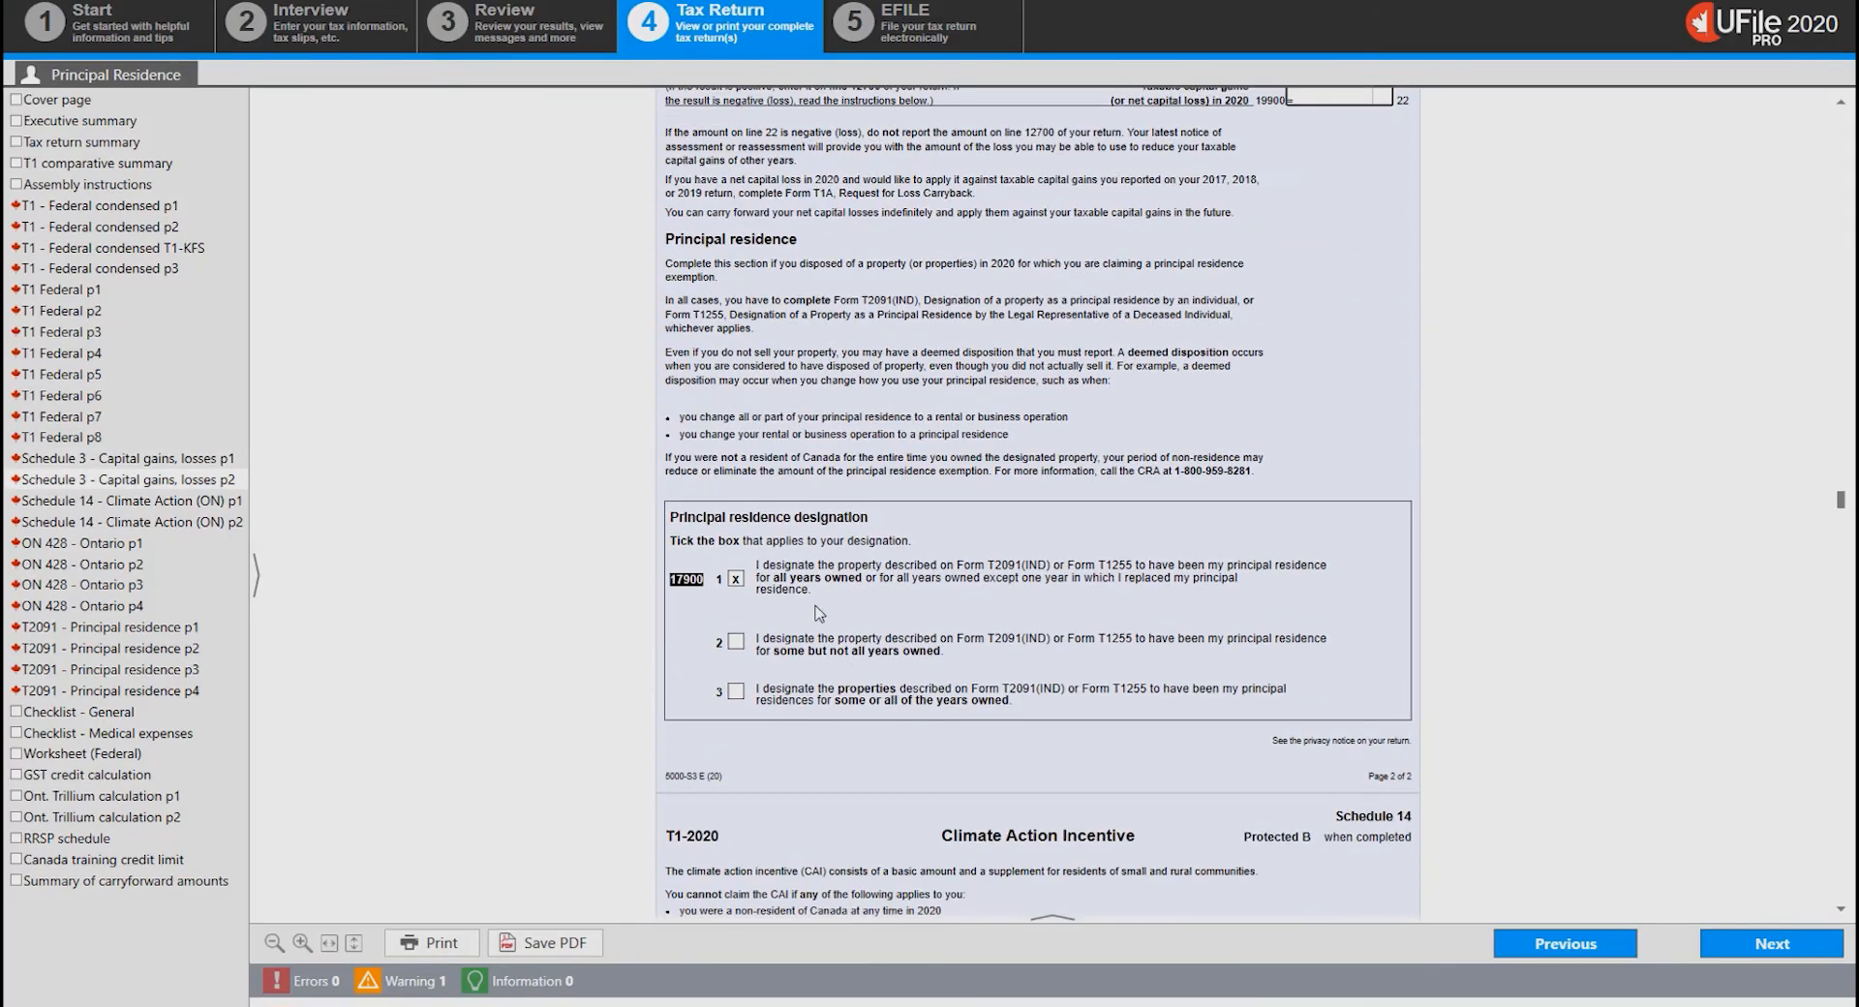